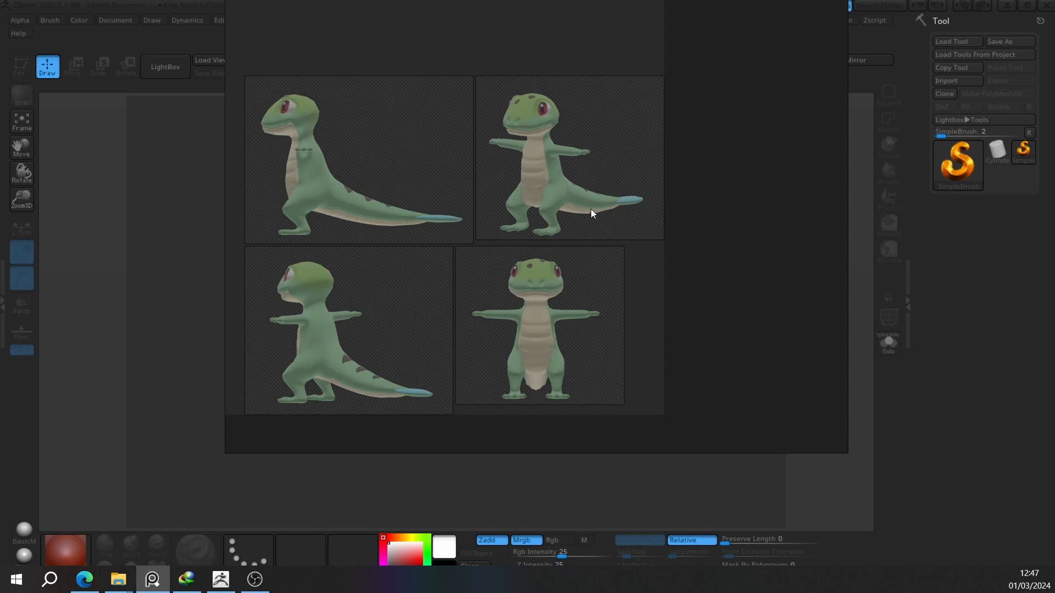
# - Move the reference images off the canvas, hide LightBox and clear the document
pyautogui.moveTo(591, 209); pyautogui.dragTo(446, 3, button='right')
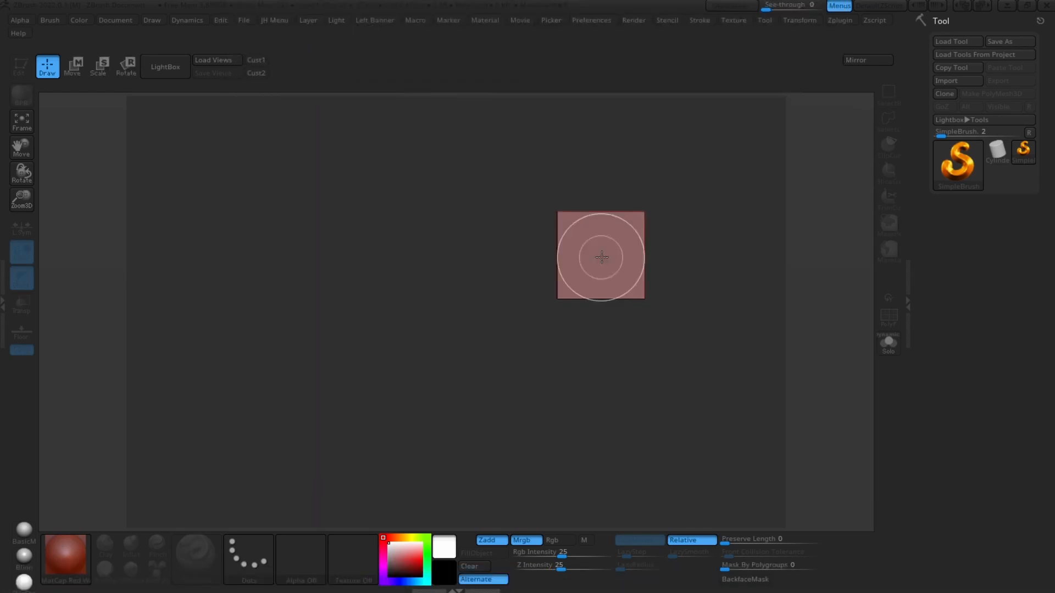
pyautogui.press(',')
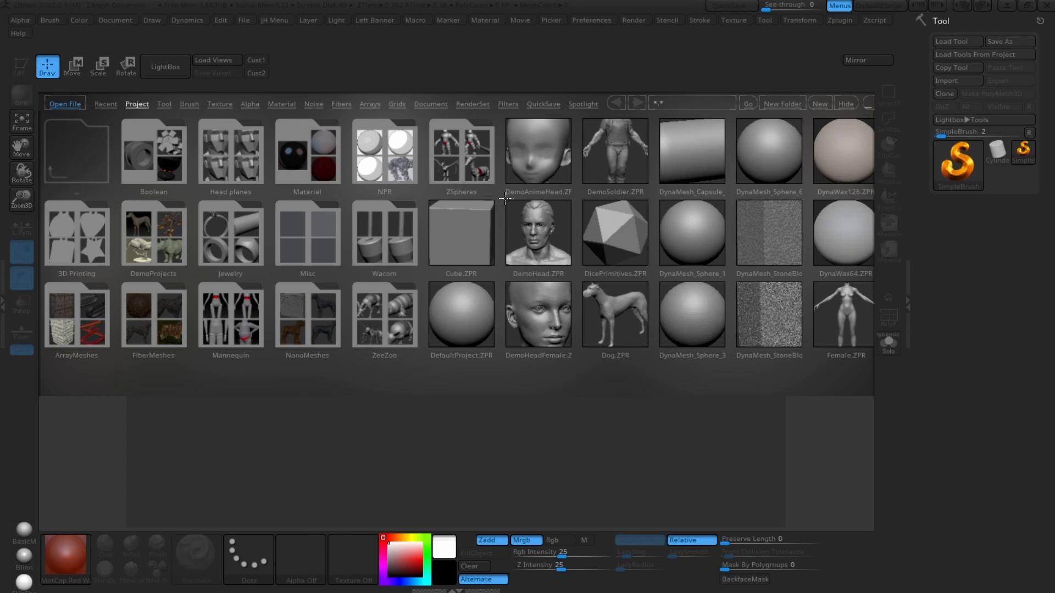
pyautogui.press(',')
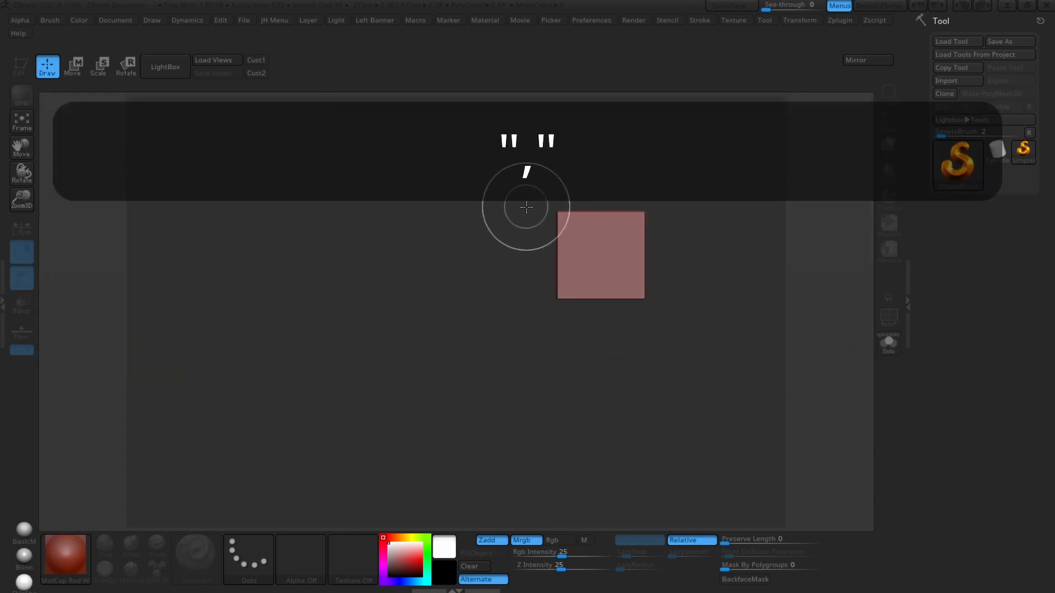
pyautogui.hotkey('ctrl', 'n')
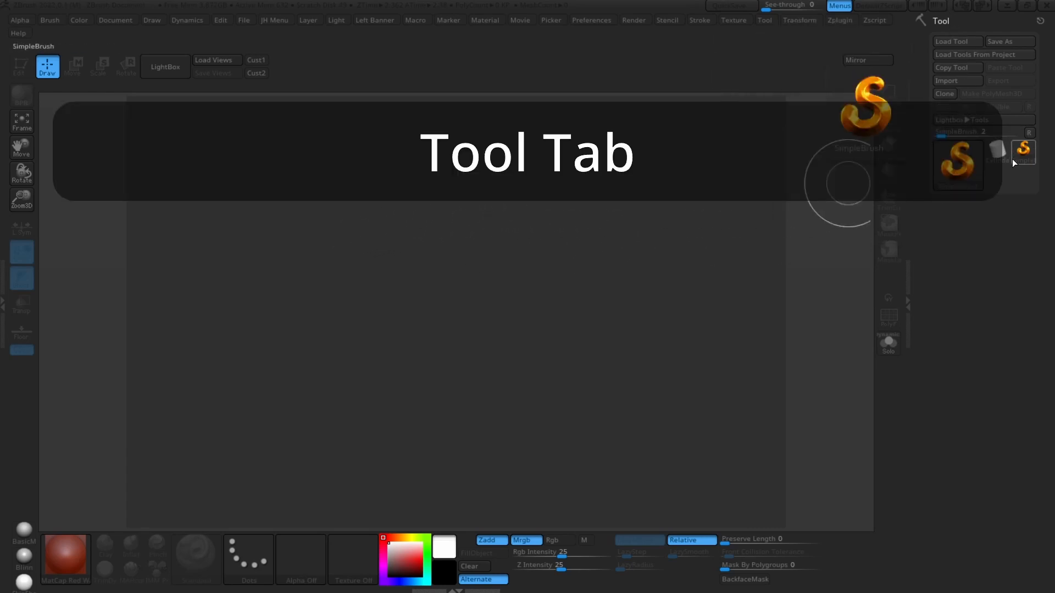
# - Draw a large Sphere3D primitive on the canvas and turn on Edit mode
pyautogui.click(994, 154)
pyautogui.click(994, 153)
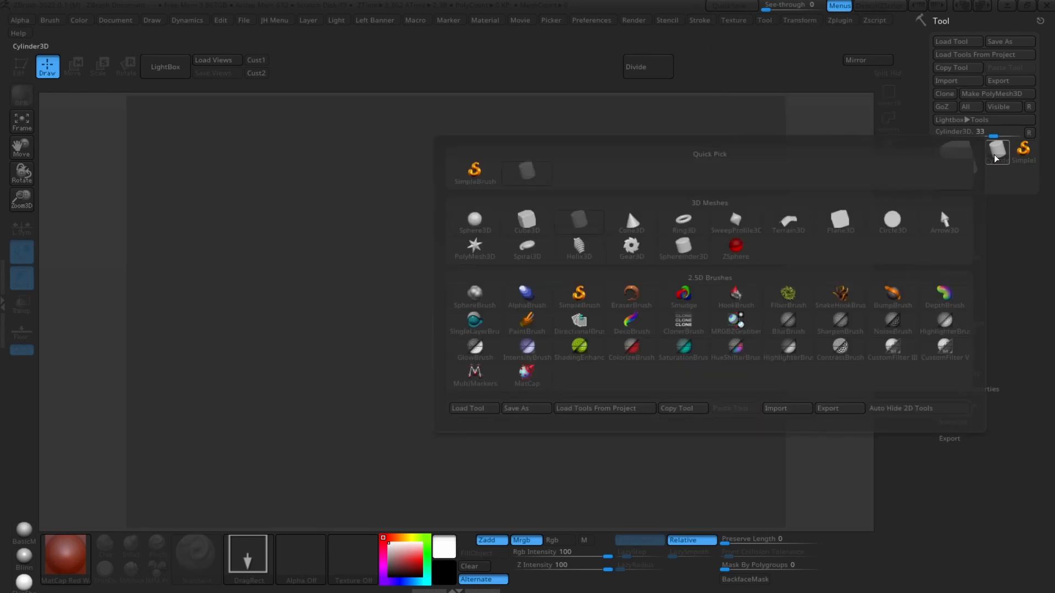
pyautogui.click(461, 228)
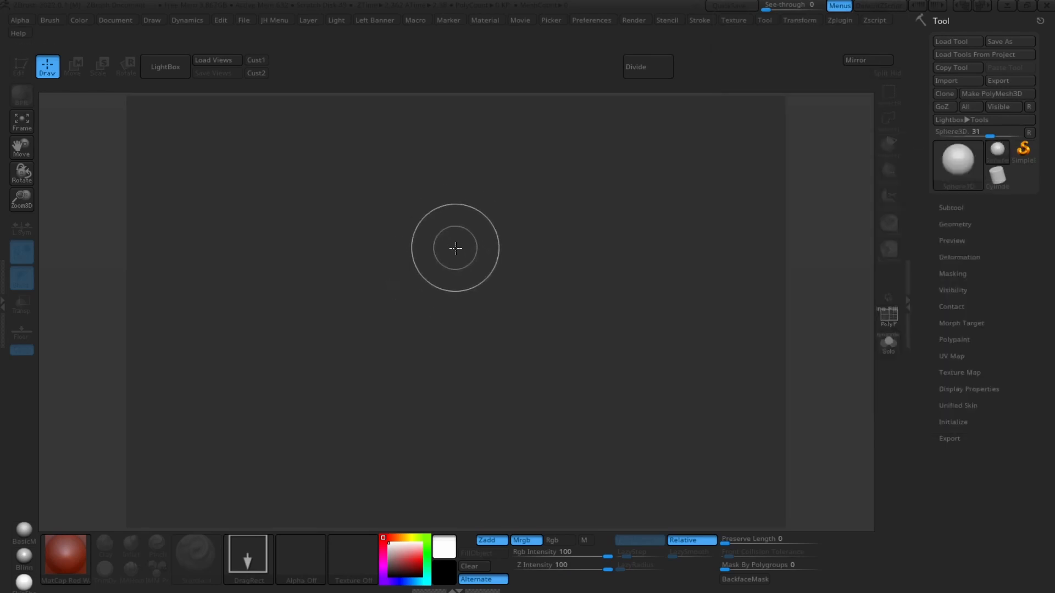
pyautogui.moveTo(455, 223)
pyautogui.mouseDown()
pyautogui.moveTo(440, 370)
pyautogui.moveTo(450, 443)
pyautogui.mouseUp()
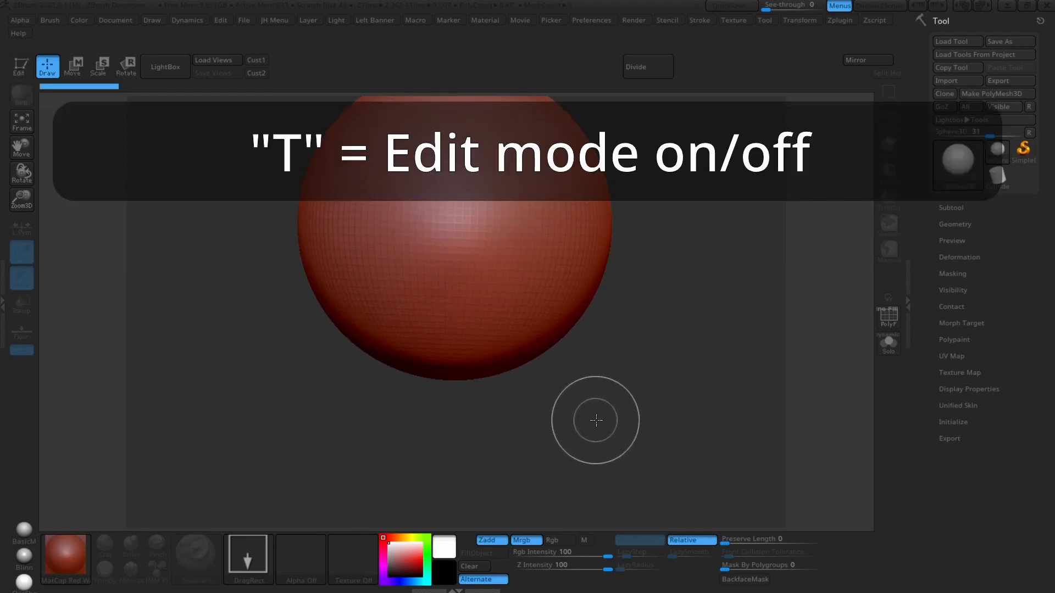
pyautogui.press('t')
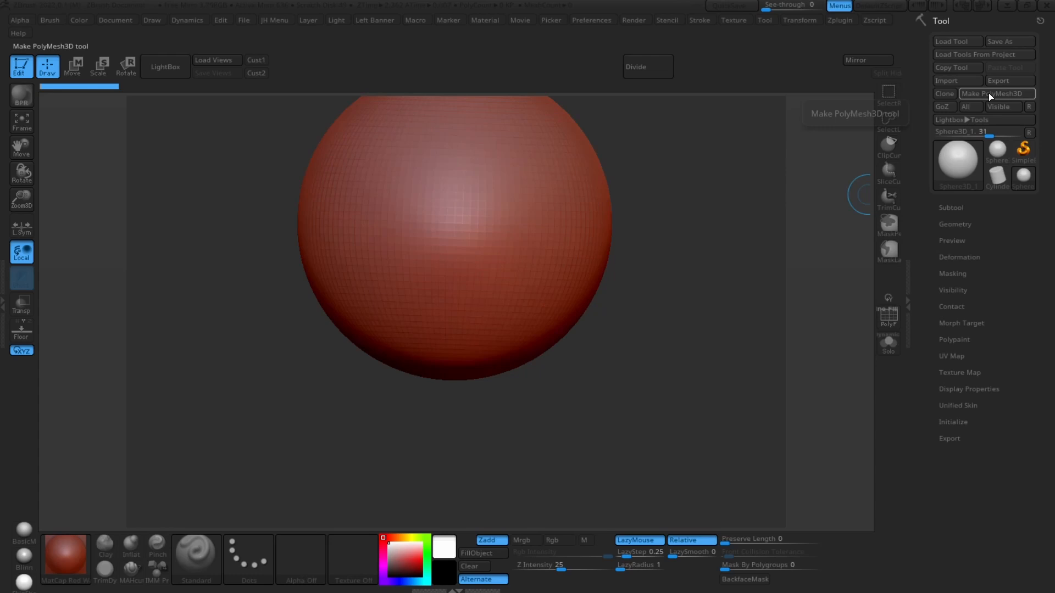
# - Convert the sphere to a PolyMesh3D and fit it smaller in the middle of the canvas
pyautogui.click(988, 93)
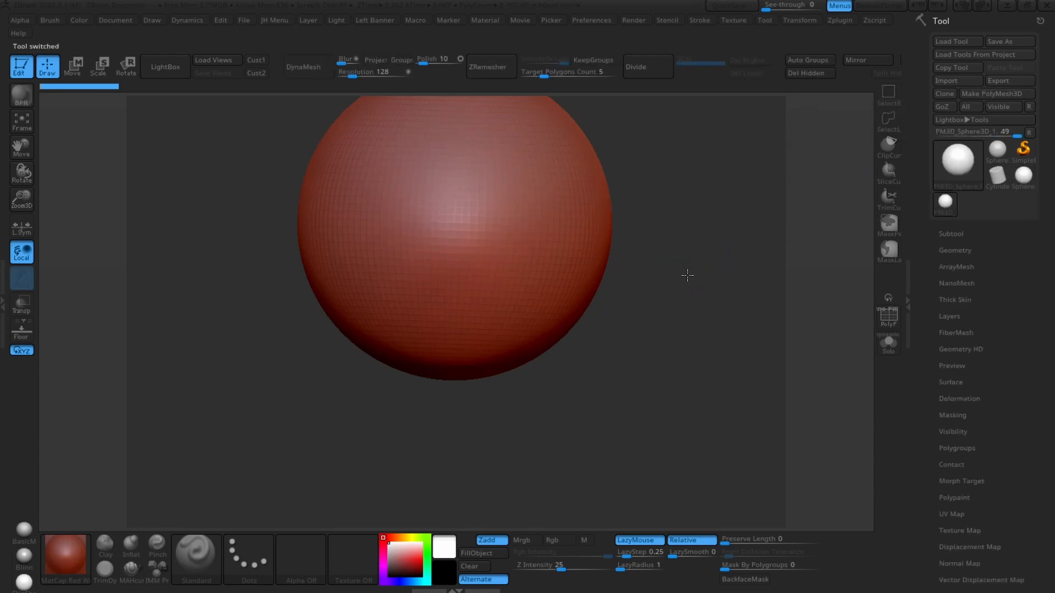
pyautogui.moveTo(699, 283)
pyautogui.keyDown('alt'); pyautogui.mouseDown()
pyautogui.moveTo(666, 221)
pyautogui.moveTo(695, 261)
pyautogui.moveTo(685, 282)
pyautogui.moveTo(666, 245)
pyautogui.moveTo(676, 275)
pyautogui.mouseUp(); pyautogui.keyUp('alt')
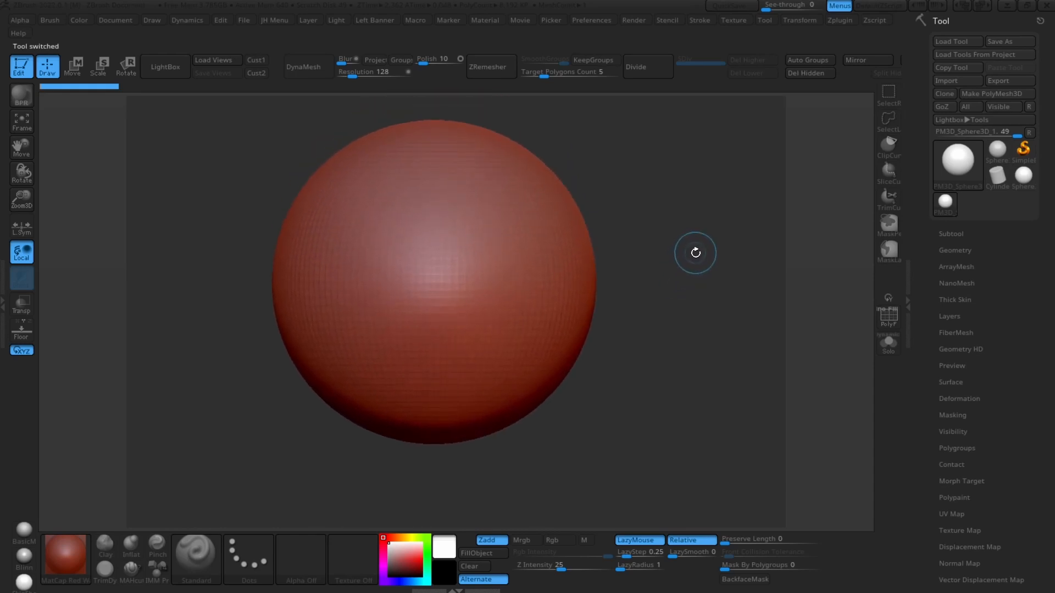
pyautogui.keyDown('alt'); pyautogui.moveTo(690, 268); pyautogui.dragTo(655, 203); pyautogui.keyUp('alt')
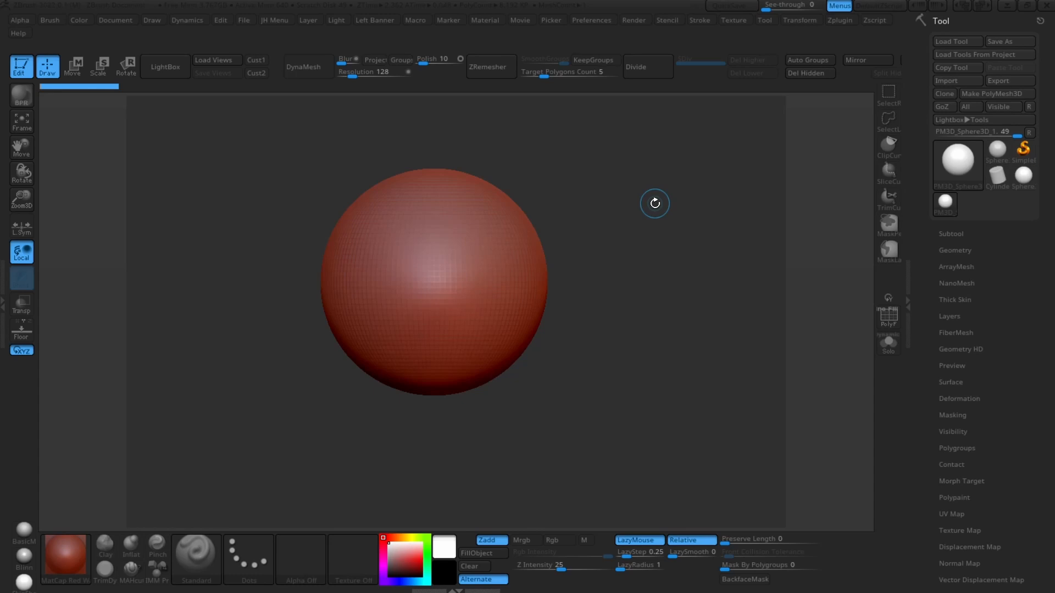
pyautogui.moveTo(655, 203); pyautogui.dragTo(529, 146)
# - Turn on X symmetry and undo the Standard brush test strokes made on the sphere
pyautogui.moveTo(522, 243)
pyautogui.mouseDown()
pyautogui.moveTo(484, 286)
pyautogui.moveTo(467, 289)
pyautogui.moveTo(508, 297)
pyautogui.moveTo(491, 302)
pyautogui.mouseUp()
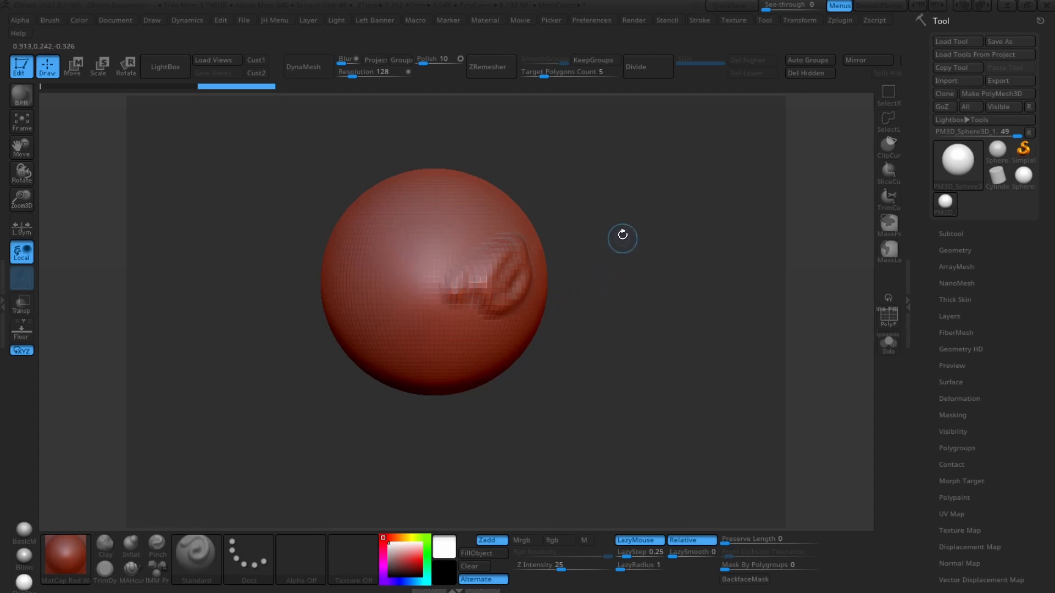
pyautogui.hotkey('ctrl', 'z')
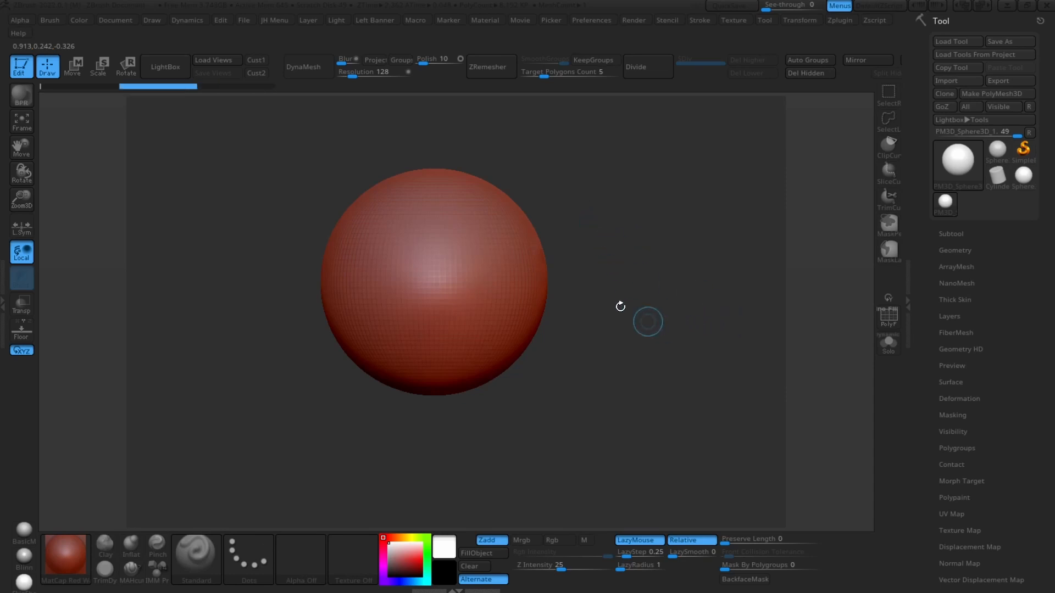
pyautogui.press('x')
pyautogui.moveTo(513, 264)
pyautogui.mouseDown()
pyautogui.moveTo(497, 278)
pyautogui.moveTo(478, 272)
pyautogui.moveTo(489, 313)
pyautogui.moveTo(479, 280)
pyautogui.moveTo(488, 308)
pyautogui.moveTo(497, 272)
pyautogui.moveTo(479, 250)
pyautogui.moveTo(491, 250)
pyautogui.moveTo(489, 237)
pyautogui.moveTo(461, 264)
pyautogui.moveTo(479, 271)
pyautogui.mouseUp()
pyautogui.hotkey('ctrl', 'z')
pyautogui.hotkey('ctrl', 'z')
pyautogui.hotkey('ctrl', 'z')
pyautogui.hotkey('ctrl', 'z')
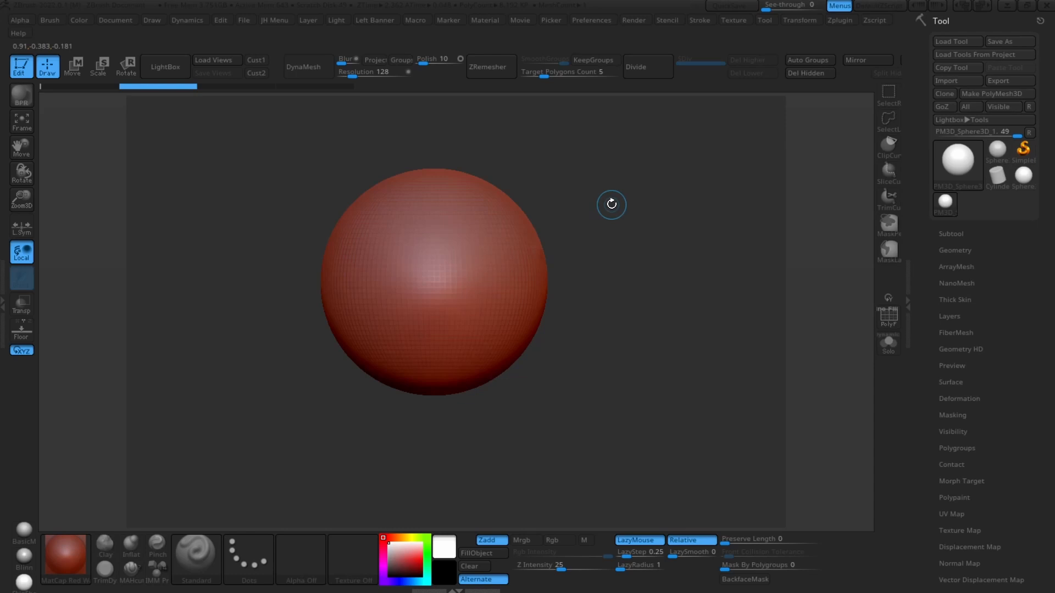
# - Choose the Move brush for sculpting
pyautogui.press('b')
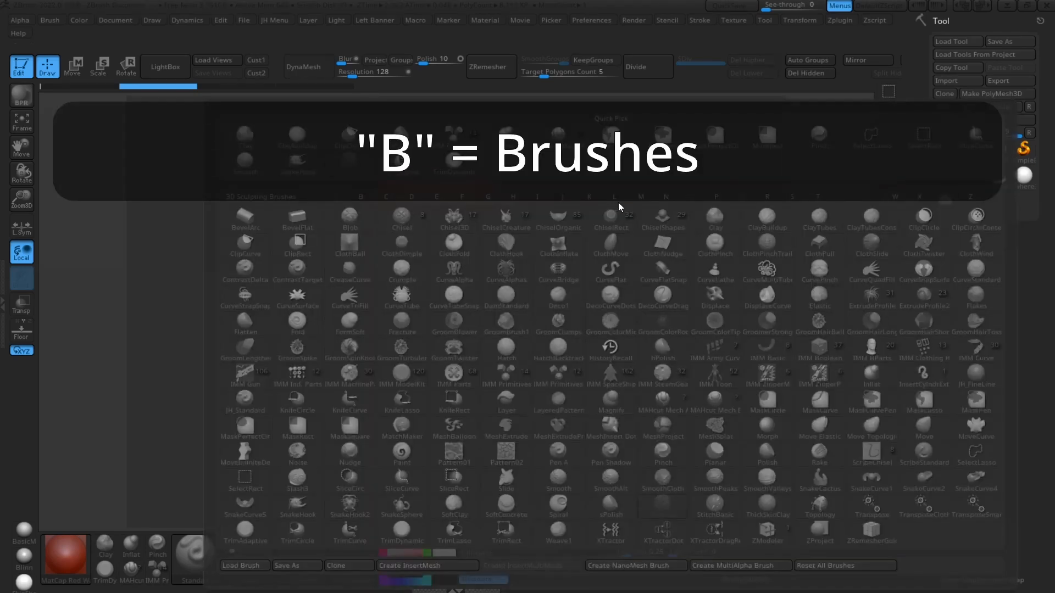
pyautogui.press('m')
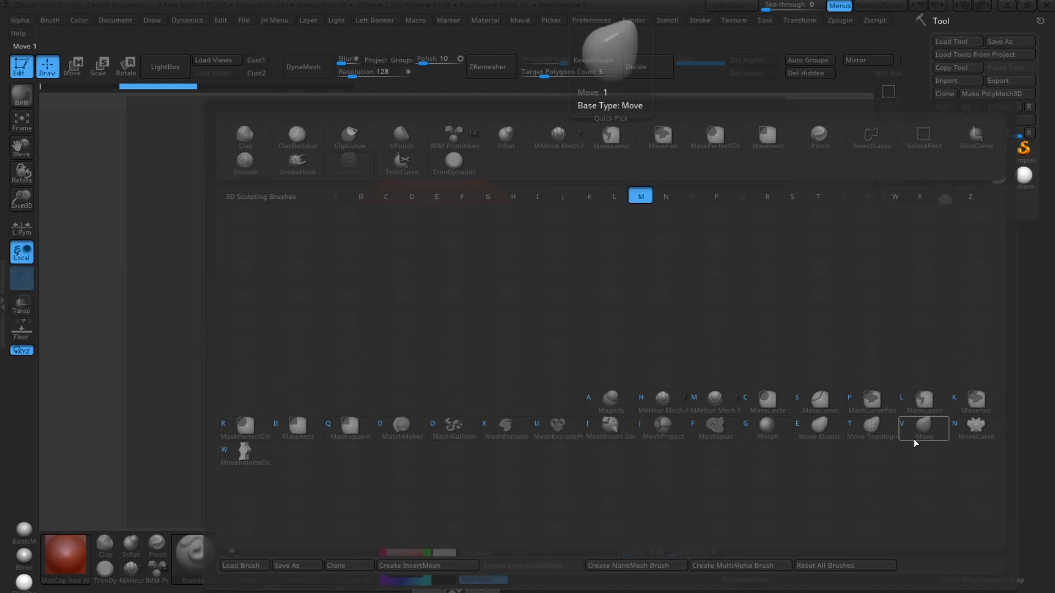
pyautogui.press('v')
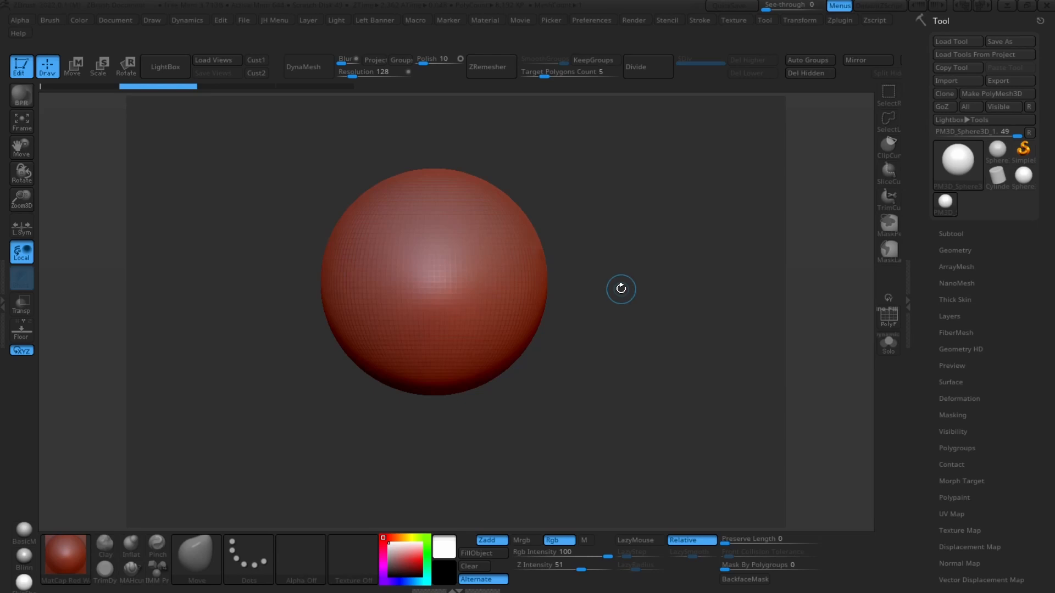
# - Switch to the ClayBuildup brush and back to the Move brush
pyautogui.press('b')
pyautogui.press('c')
pyautogui.press('b')
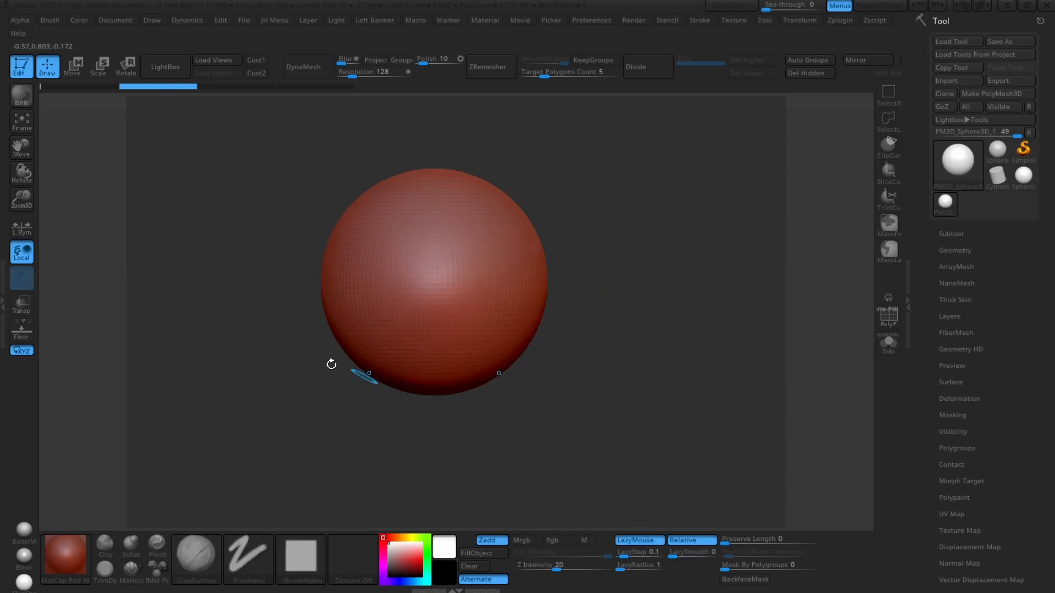
pyautogui.press('b')
pyautogui.press('m')
pyautogui.press('v')
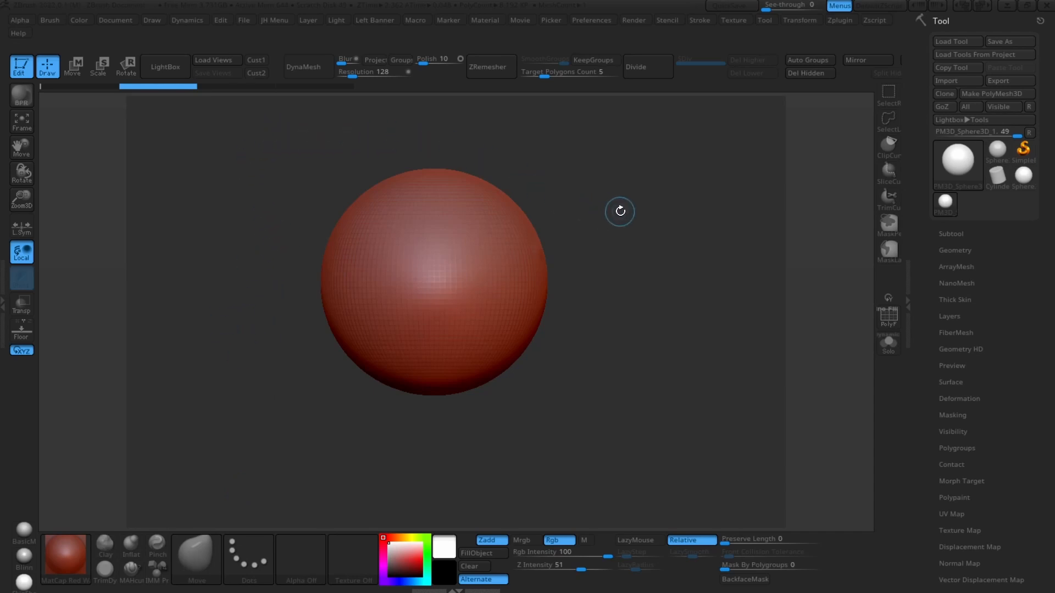
# - Enlarge the Move brush and pull the sphere's lower half downward into an elongated body
pyautogui.moveTo(620, 211); pyautogui.dragTo(632, 214)
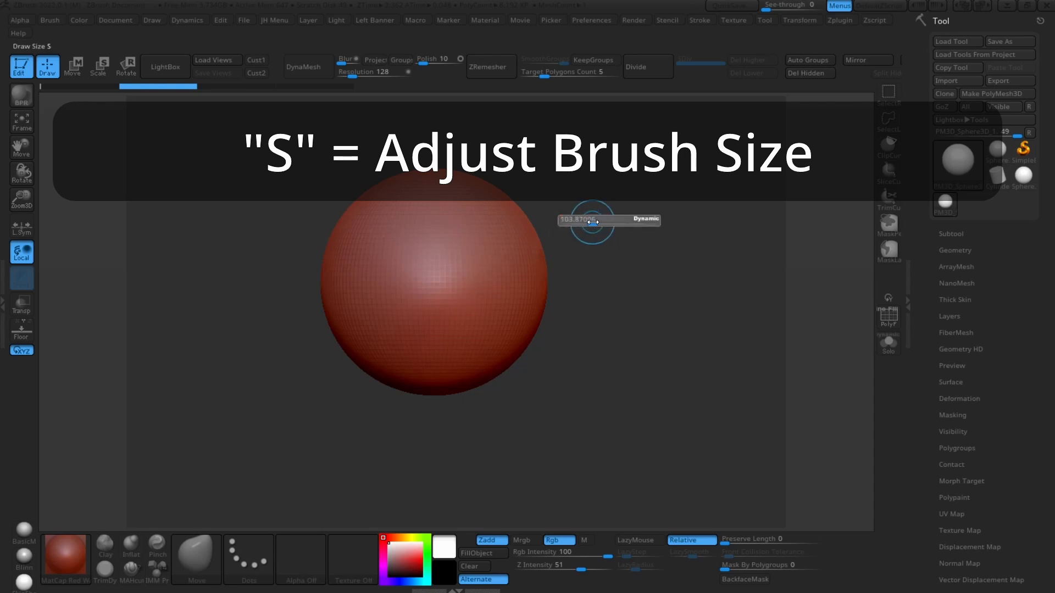
pyautogui.moveTo(592, 221); pyautogui.dragTo(630, 224)
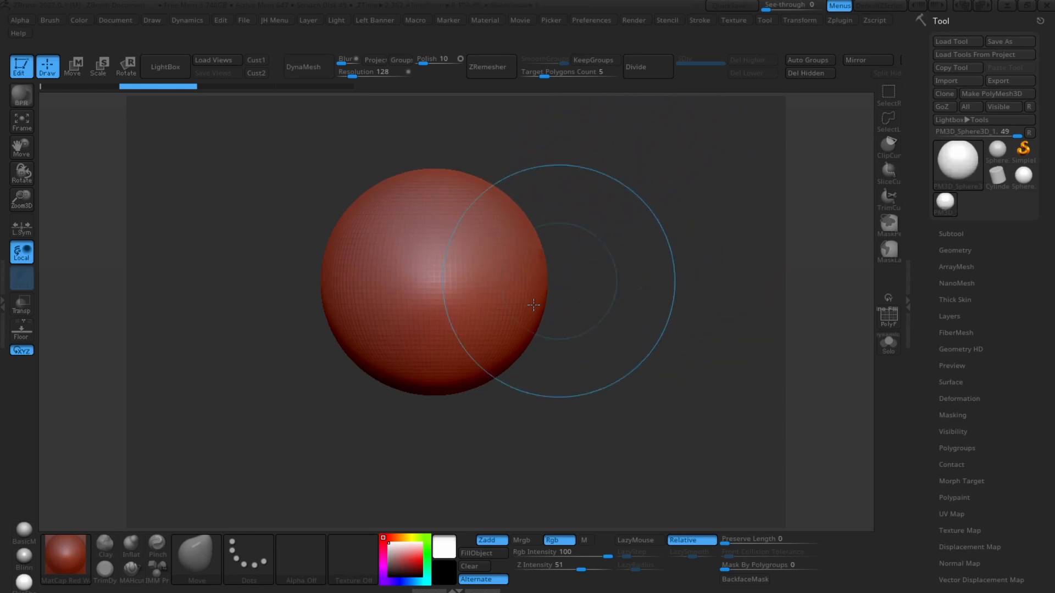
pyautogui.moveTo(514, 376); pyautogui.dragTo(466, 419)
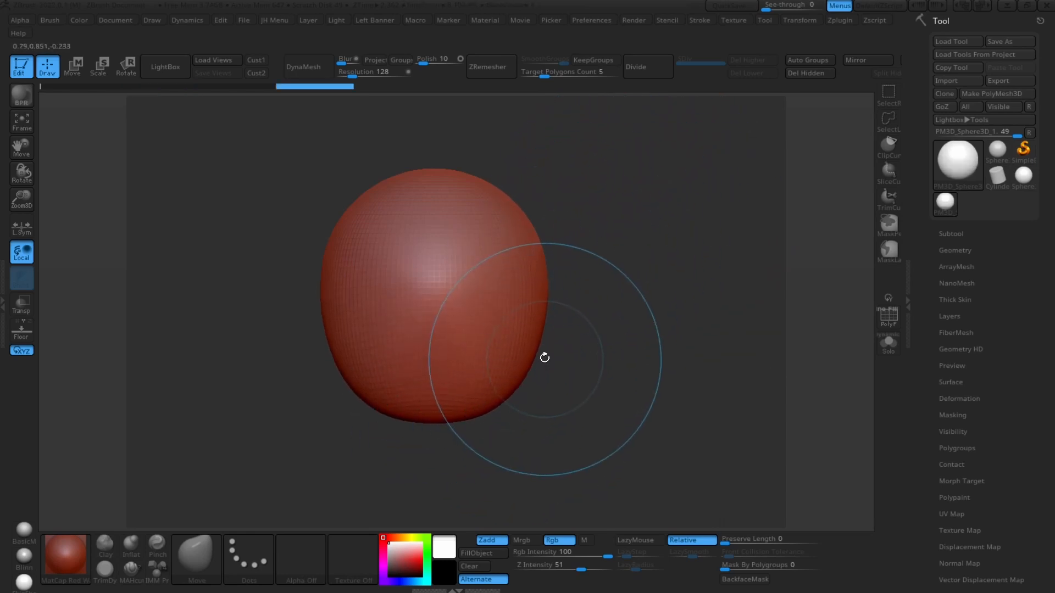
pyautogui.moveTo(544, 358)
pyautogui.mouseDown()
pyautogui.moveTo(541, 371)
pyautogui.moveTo(519, 360)
pyautogui.moveTo(565, 433)
pyautogui.mouseUp()
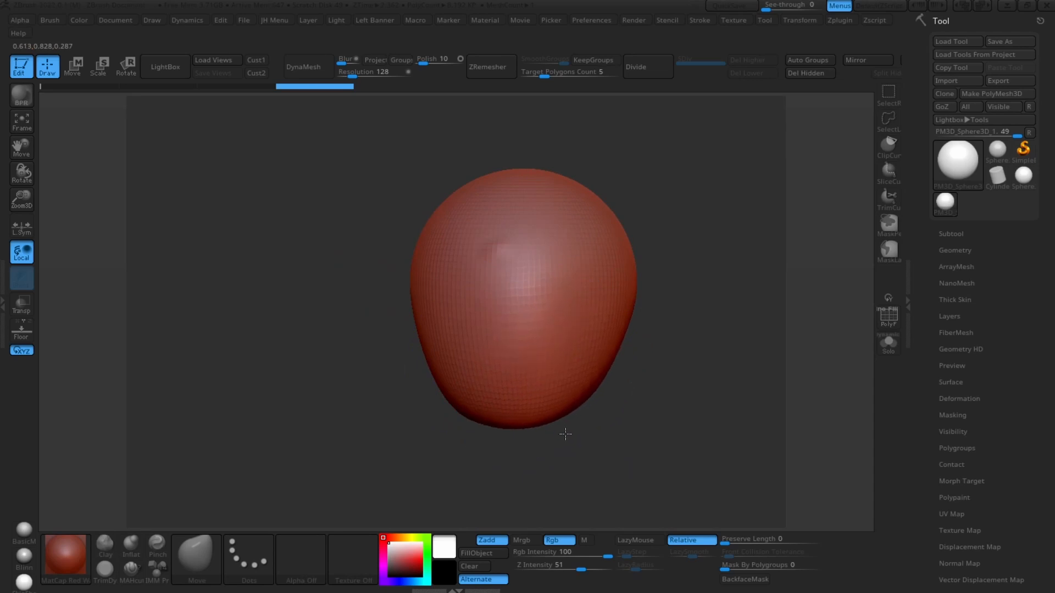
pyautogui.moveTo(465, 389); pyautogui.dragTo(431, 419)
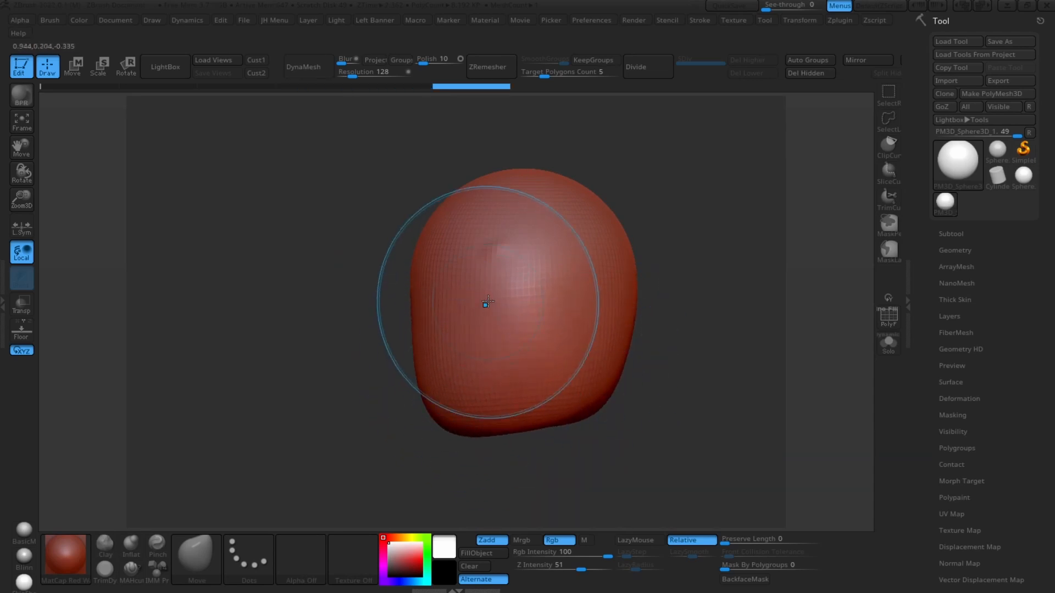
pyautogui.moveTo(510, 420); pyautogui.dragTo(507, 445)
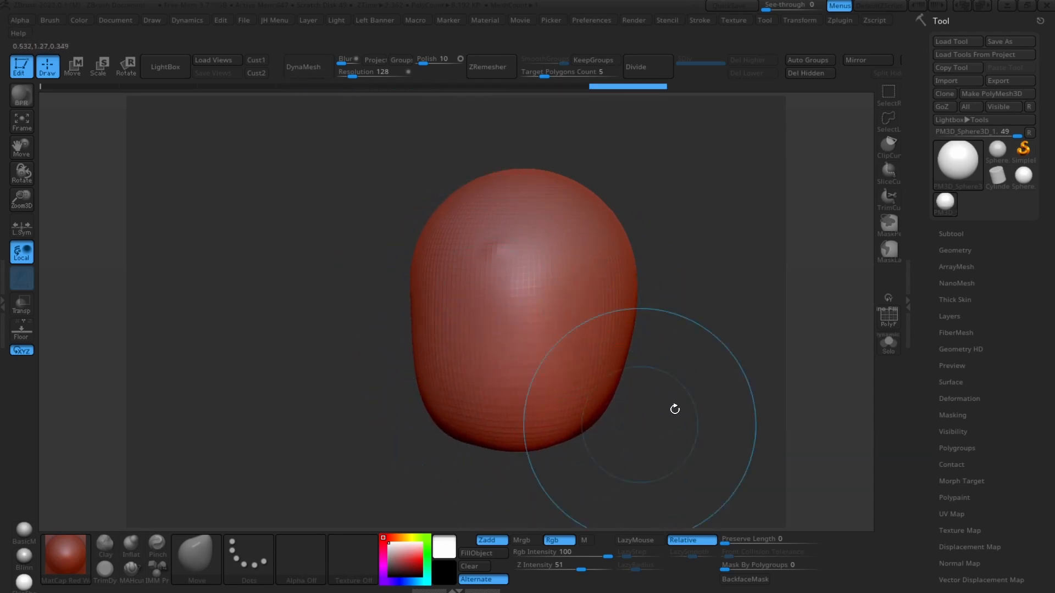
# - Stretch the body's lower end further down and round out its underside with the Move brush, undoing one stroke
pyautogui.moveTo(676, 407); pyautogui.dragTo(647, 407)
pyautogui.moveTo(497, 441); pyautogui.dragTo(497, 458)
pyautogui.moveTo(613, 414); pyautogui.dragTo(638, 428)
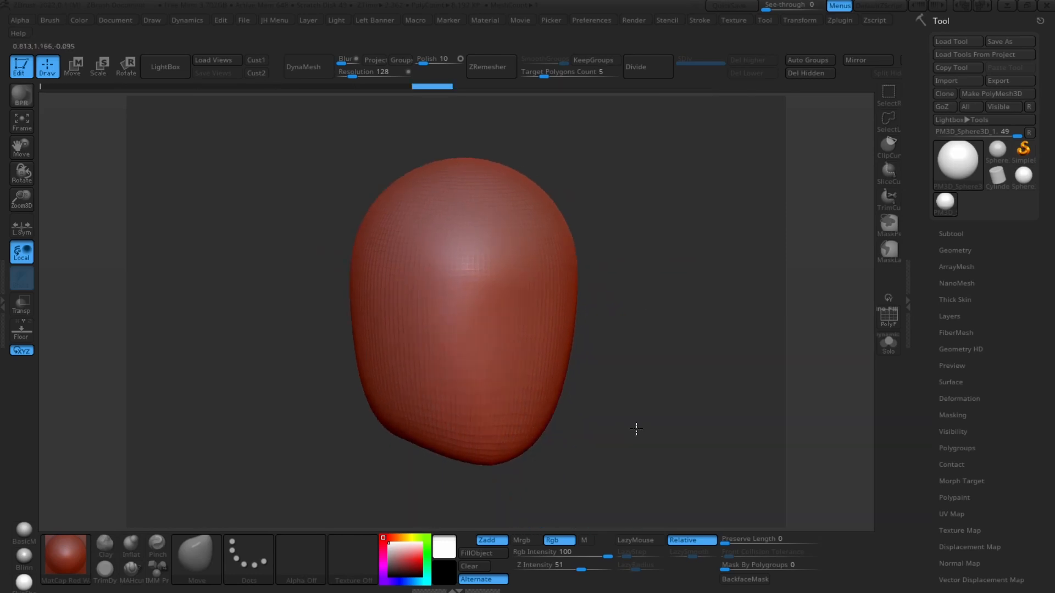
pyautogui.keyDown('shift'); pyautogui.moveTo(629, 385); pyautogui.dragTo(650, 373); pyautogui.keyUp('shift')
pyautogui.hotkey('ctrl', 'z')
pyautogui.moveTo(589, 414); pyautogui.dragTo(593, 462)
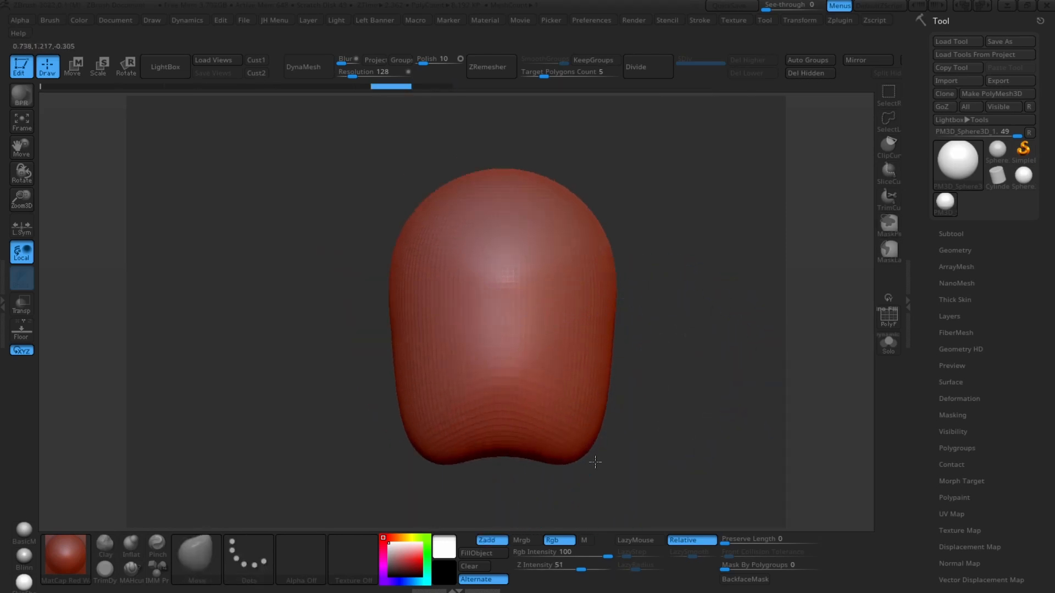
pyautogui.moveTo(525, 435); pyautogui.dragTo(521, 466)
# - Narrow the body's upper sides and even out its lower end from several angles with the Move brush
pyautogui.moveTo(621, 224)
pyautogui.mouseDown()
pyautogui.moveTo(640, 224)
pyautogui.moveTo(577, 219)
pyautogui.mouseUp()
pyautogui.moveTo(611, 269); pyautogui.dragTo(605, 292)
pyautogui.moveTo(676, 307); pyautogui.dragTo(572, 324)
pyautogui.moveTo(694, 430); pyautogui.dragTo(704, 487)
pyautogui.moveTo(593, 467)
pyautogui.mouseDown()
pyautogui.moveTo(604, 479)
pyautogui.moveTo(546, 437)
pyautogui.mouseUp()
pyautogui.moveTo(547, 392); pyautogui.dragTo(536, 376)
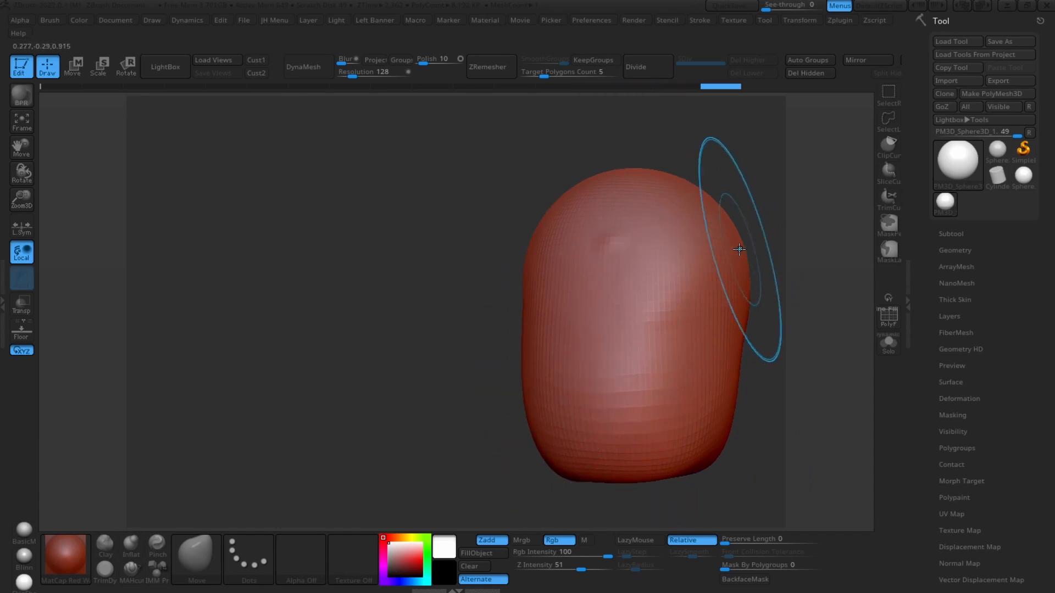
pyautogui.moveTo(739, 250); pyautogui.dragTo(724, 246)
pyautogui.moveTo(549, 245); pyautogui.dragTo(565, 241)
pyautogui.keyDown('shift'); pyautogui.moveTo(741, 263); pyautogui.dragTo(777, 262); pyautogui.keyUp('shift')
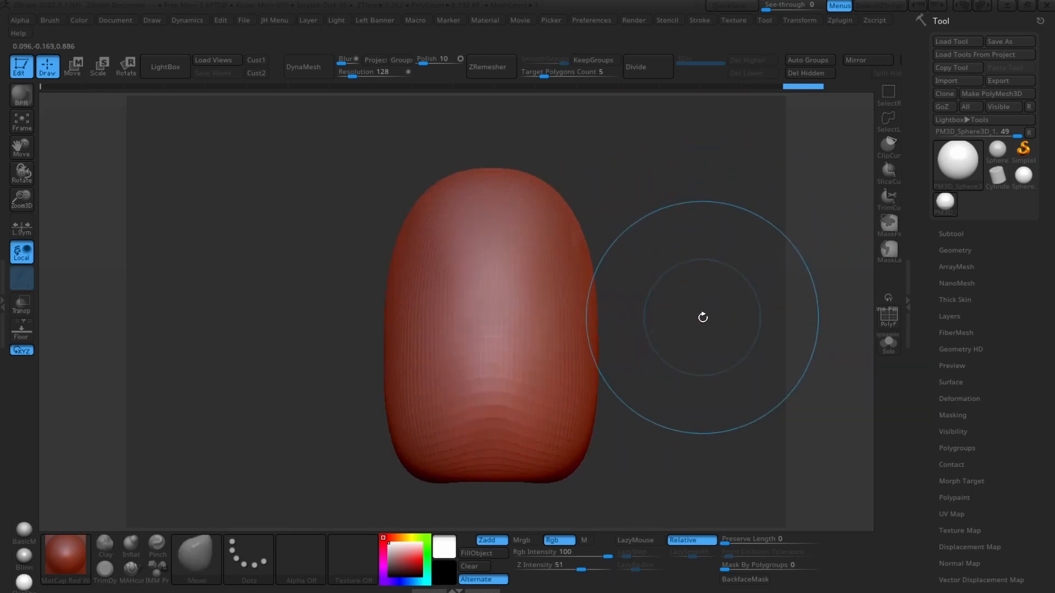
# - Append a Sphere3D from the quick-pick meshes as a second subtool beside the elongated body
pyautogui.keyDown('alt'); pyautogui.moveTo(702, 318); pyautogui.dragTo(664, 269); pyautogui.keyUp('alt')
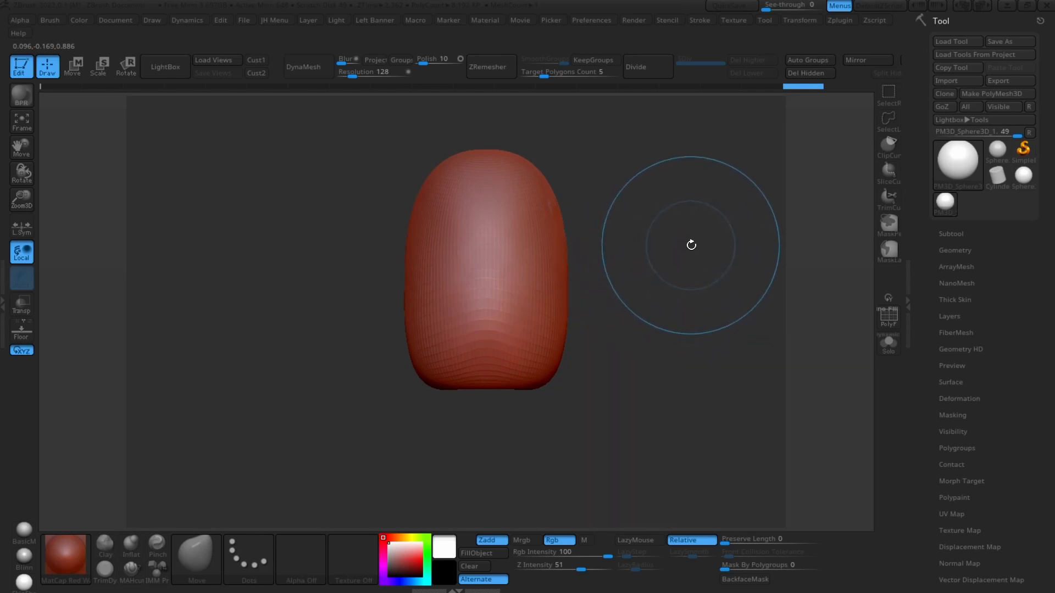
pyautogui.click(976, 232)
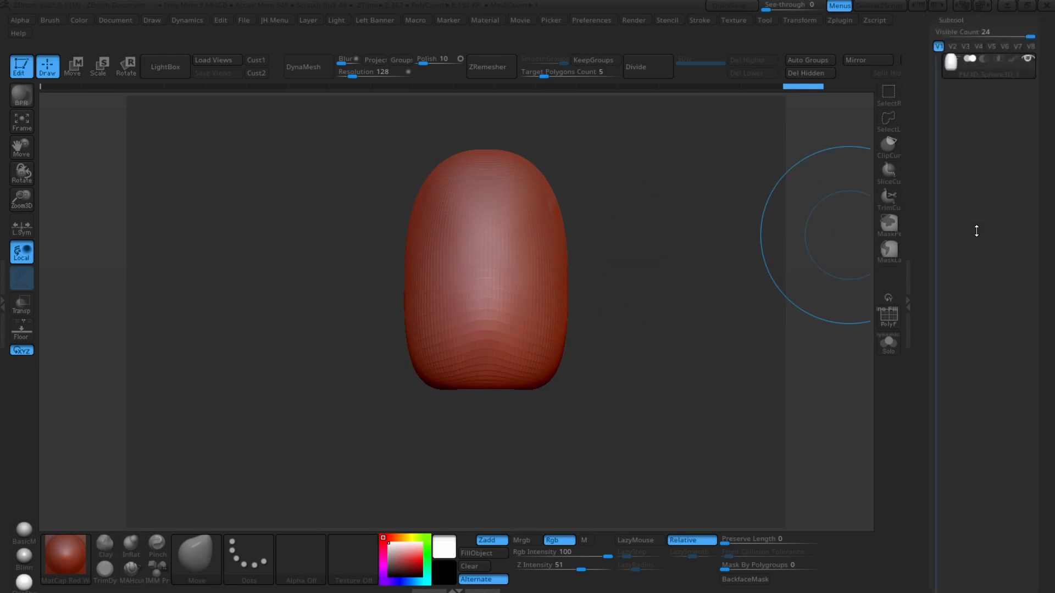
pyautogui.moveTo(1045, 45); pyautogui.dragTo(1042, 211)
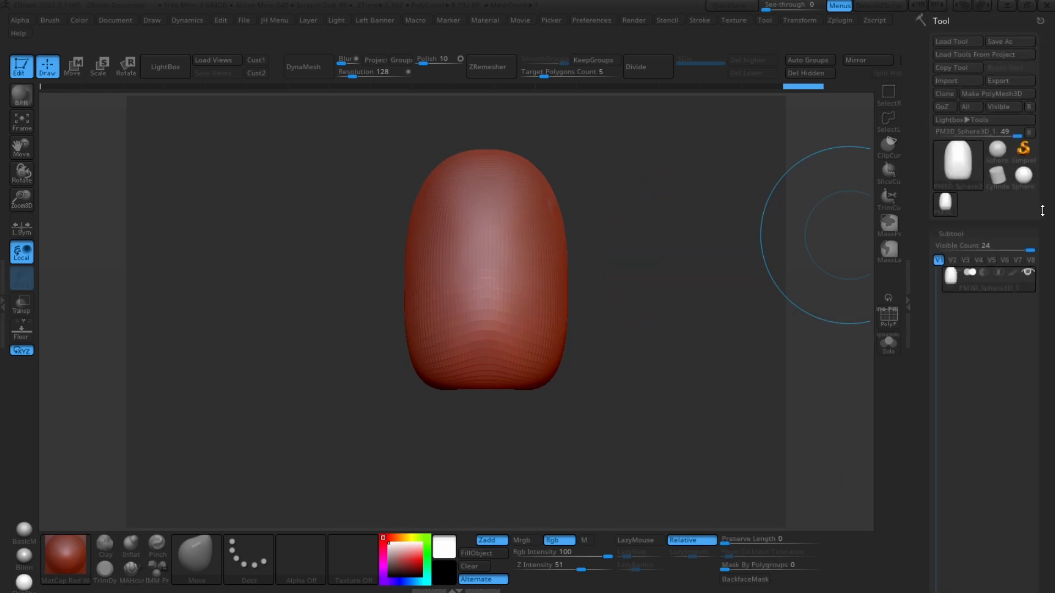
pyautogui.click(949, 232)
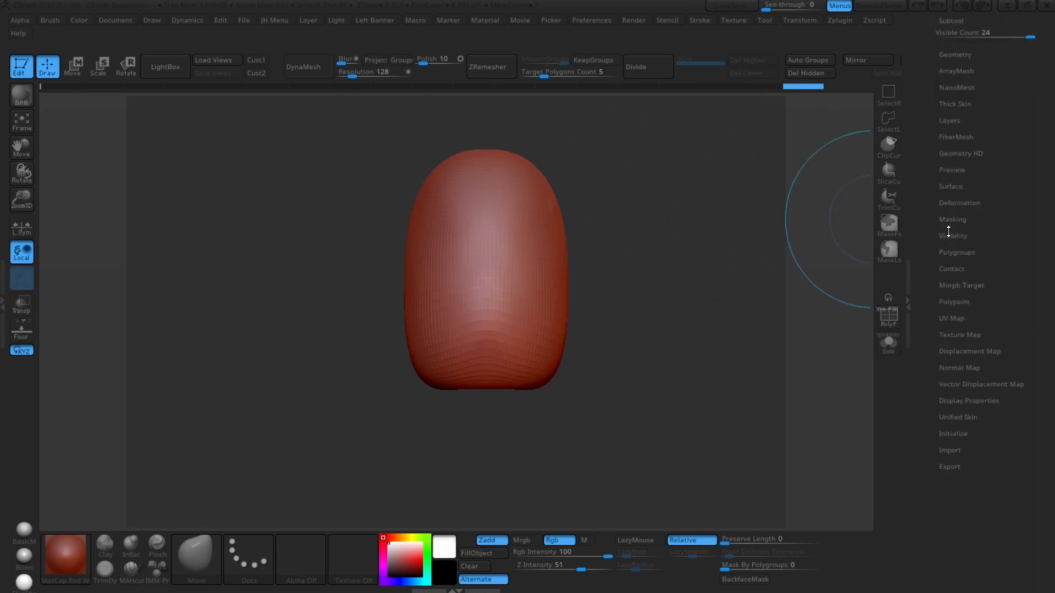
pyautogui.moveTo(976, 64); pyautogui.dragTo(947, 234)
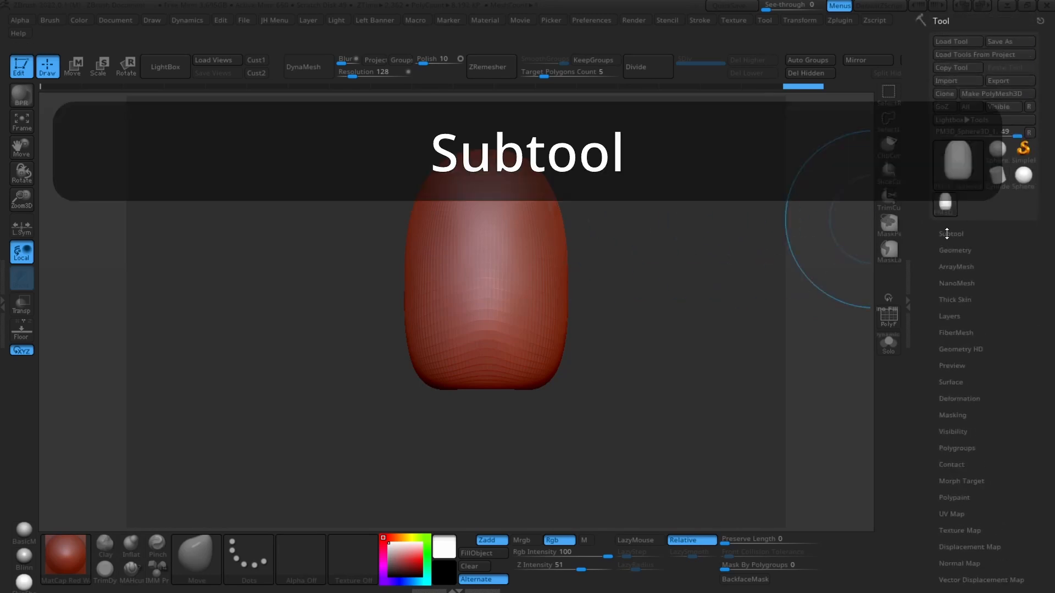
pyautogui.click(951, 233)
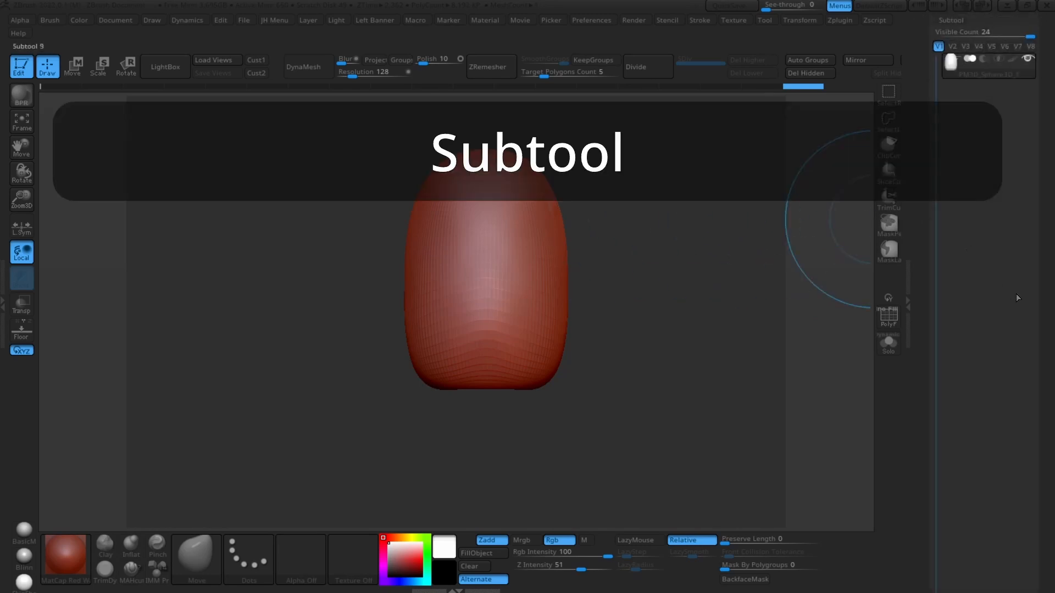
pyautogui.moveTo(1042, 313); pyautogui.dragTo(1050, 168)
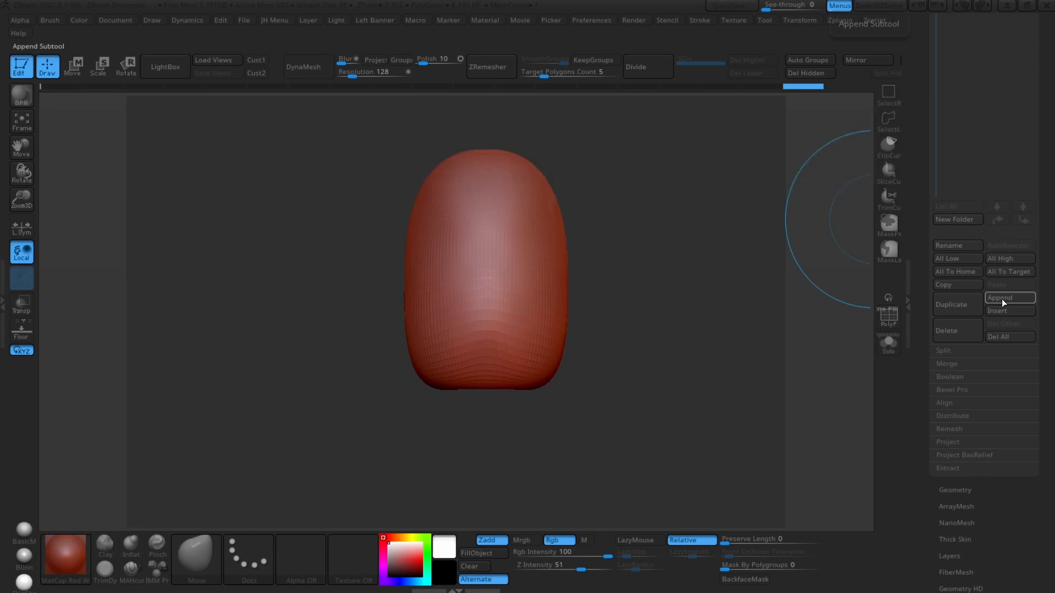
pyautogui.click(1001, 299)
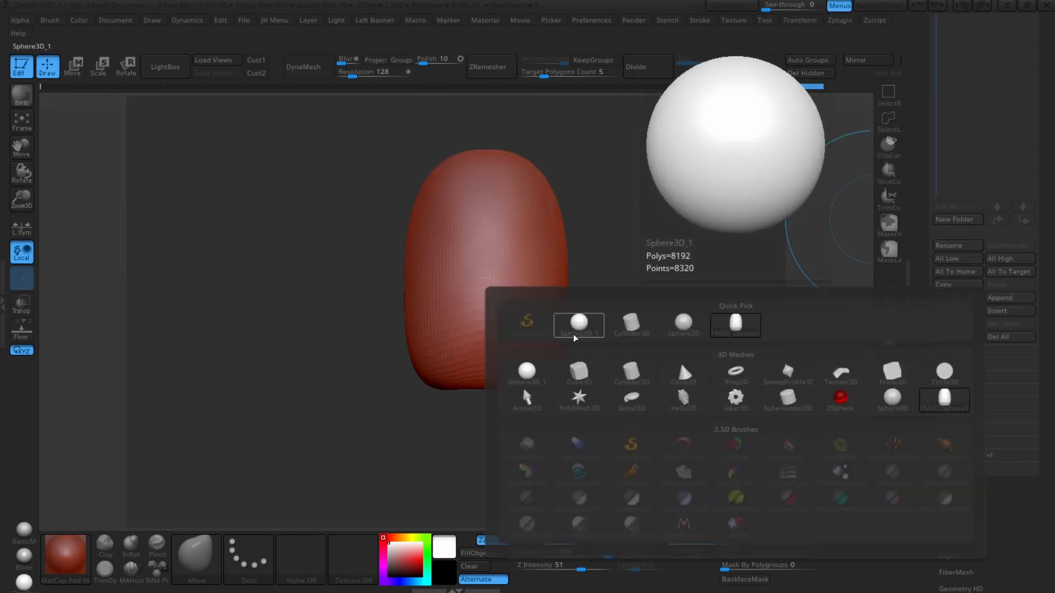
pyautogui.click(685, 330)
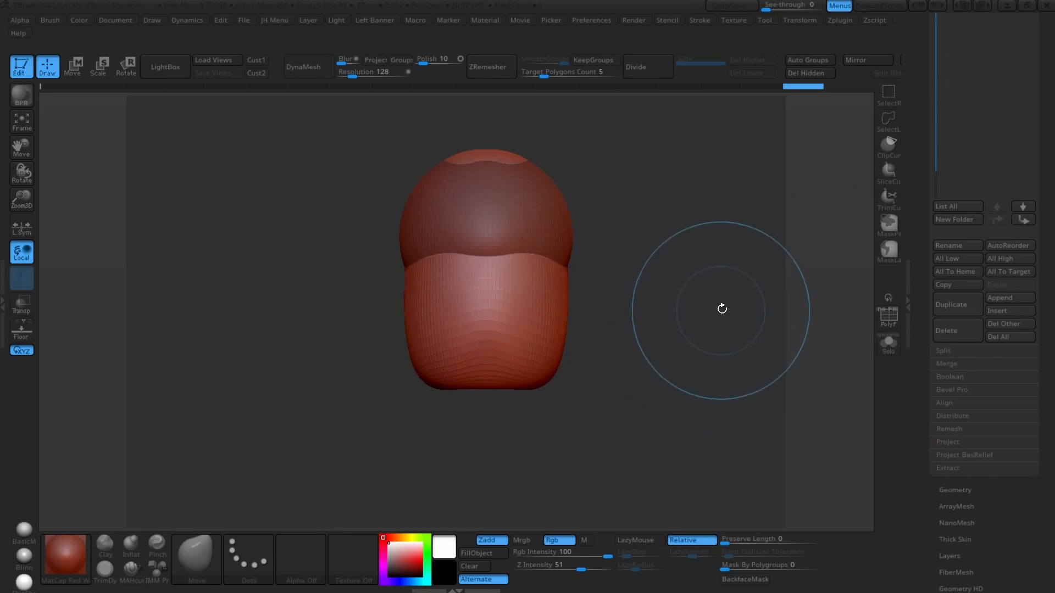
pyautogui.moveTo(722, 309); pyautogui.dragTo(651, 312)
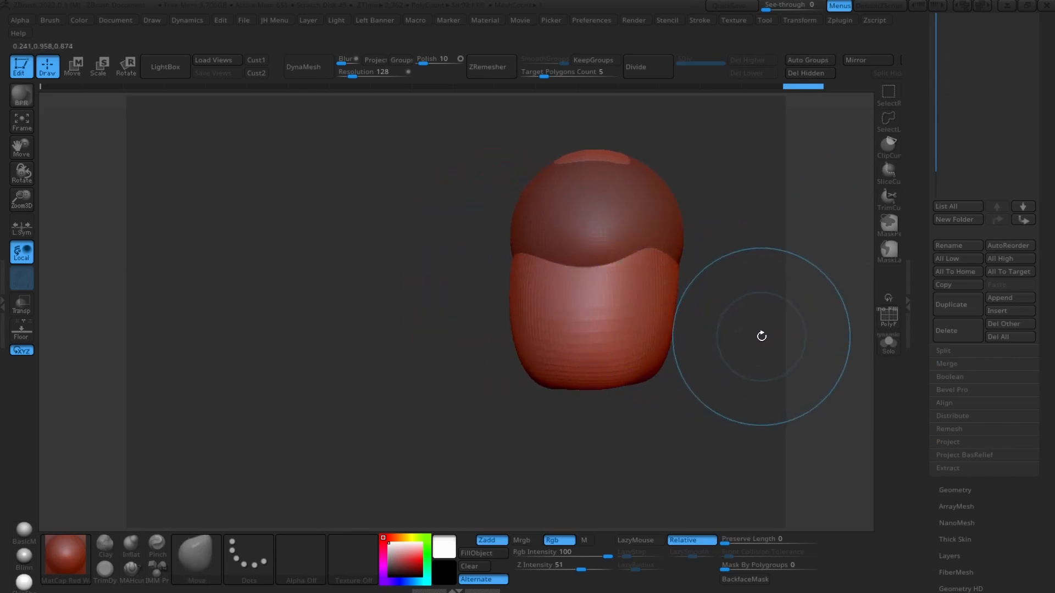
pyautogui.moveTo(749, 330); pyautogui.dragTo(844, 311)
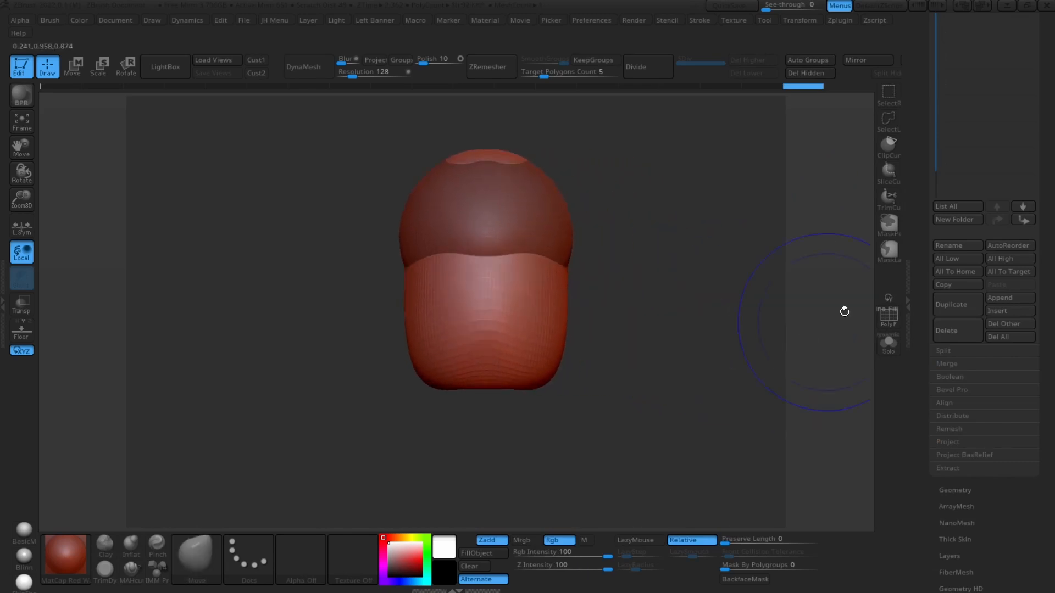
# - Alternate the active subtool between the body and the appended sphere through the subtool list, finishing on the sphere
pyautogui.moveTo(1049, 139); pyautogui.dragTo(1029, 287)
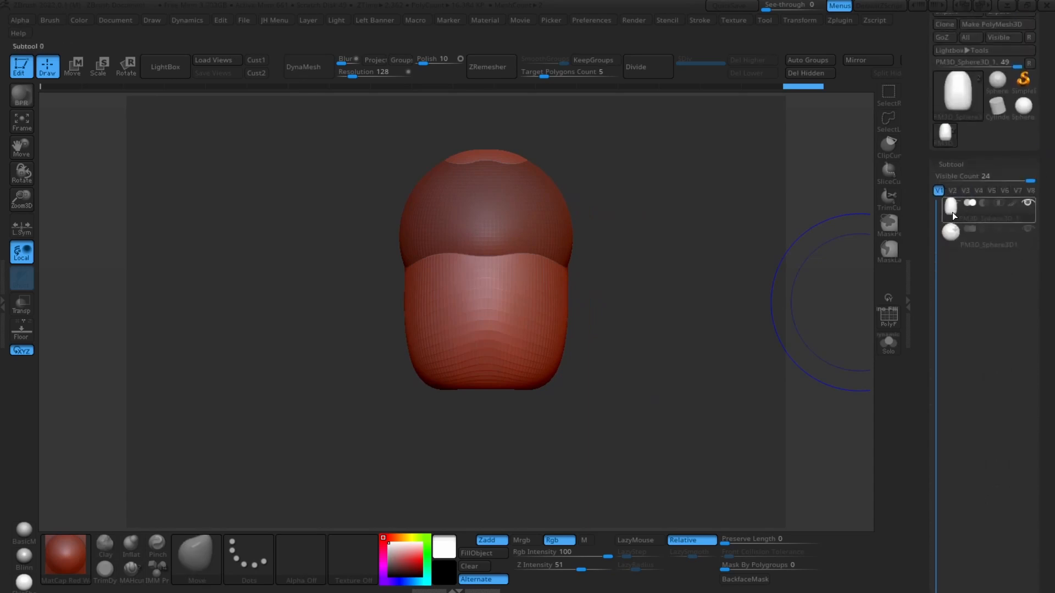
pyautogui.moveTo(952, 212)
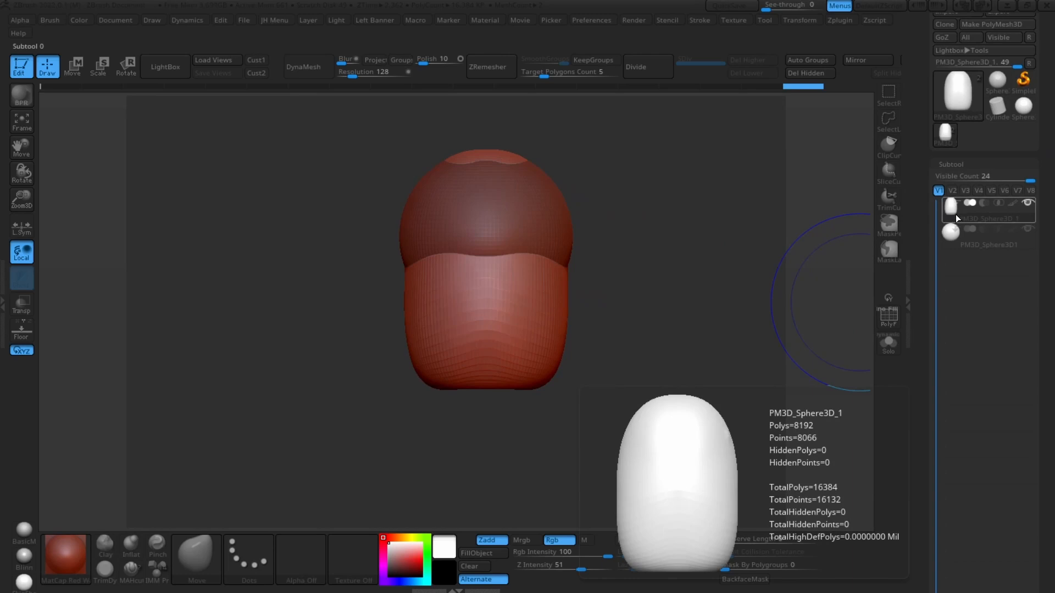
pyautogui.click(956, 246)
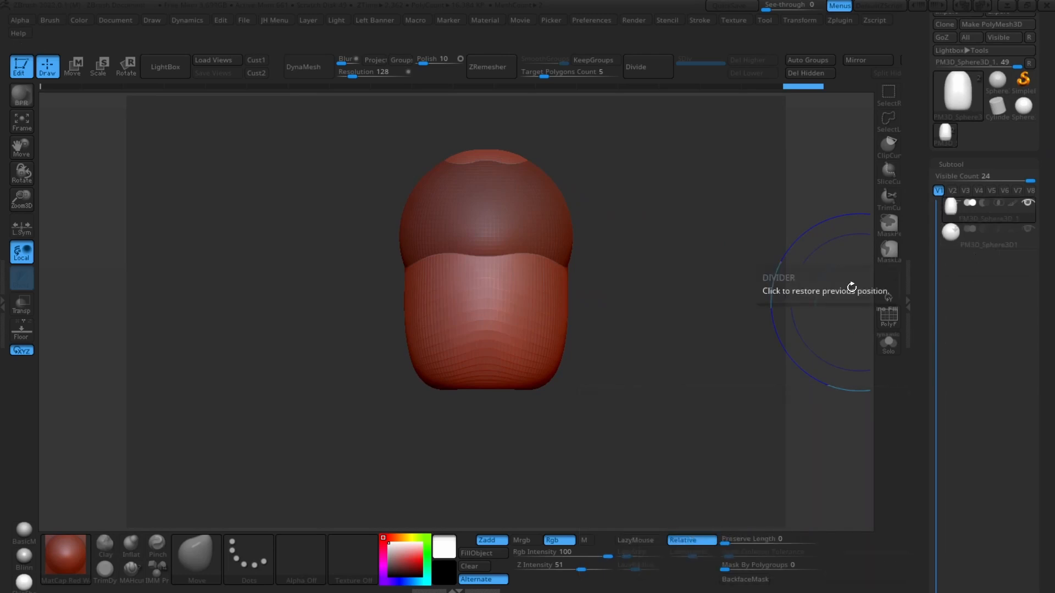
pyautogui.click(977, 246)
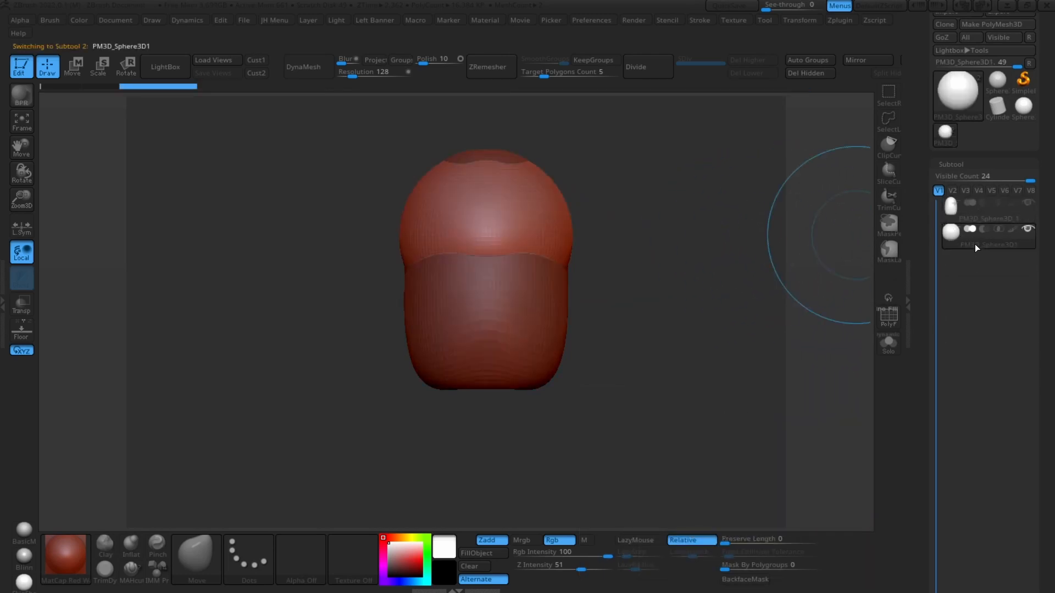
pyautogui.click(960, 213)
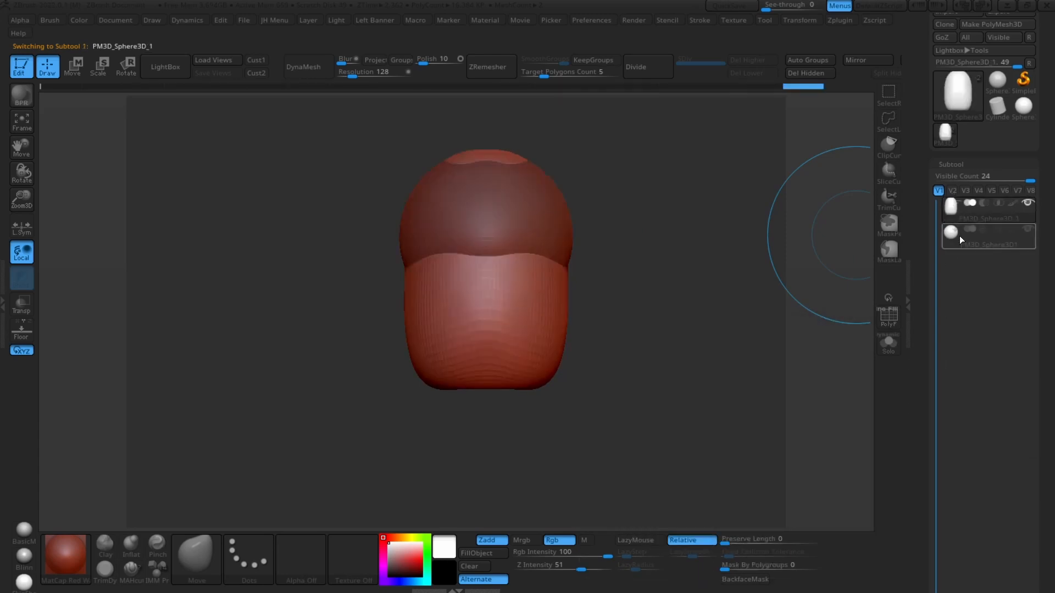
pyautogui.click(959, 239)
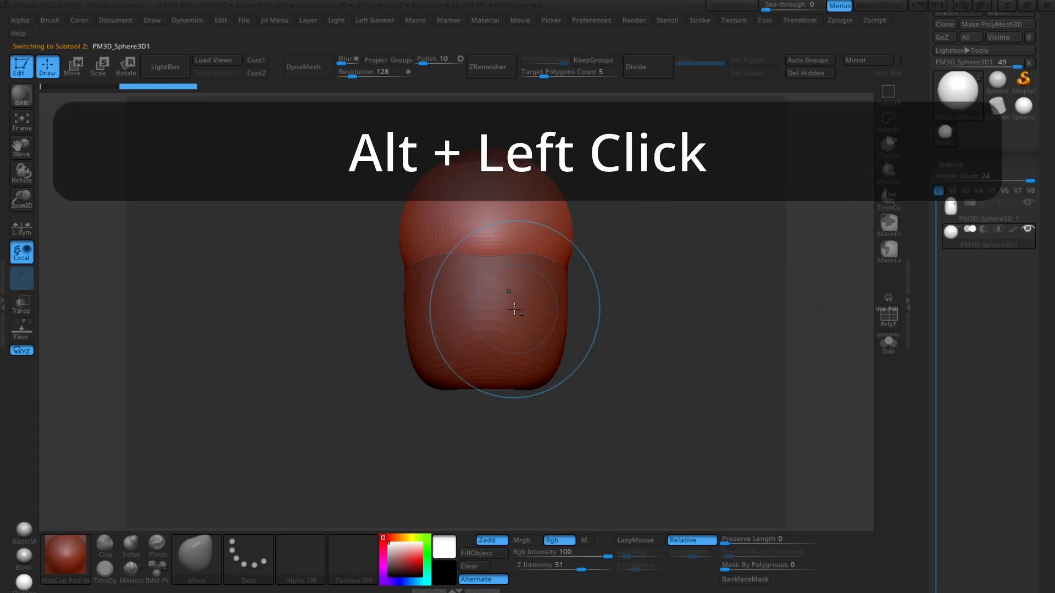
# - Pick the body, the sphere and the body again directly on the model as the active subtool
pyautogui.keyDown('alt'); pyautogui.click(518, 309); pyautogui.keyUp('alt')
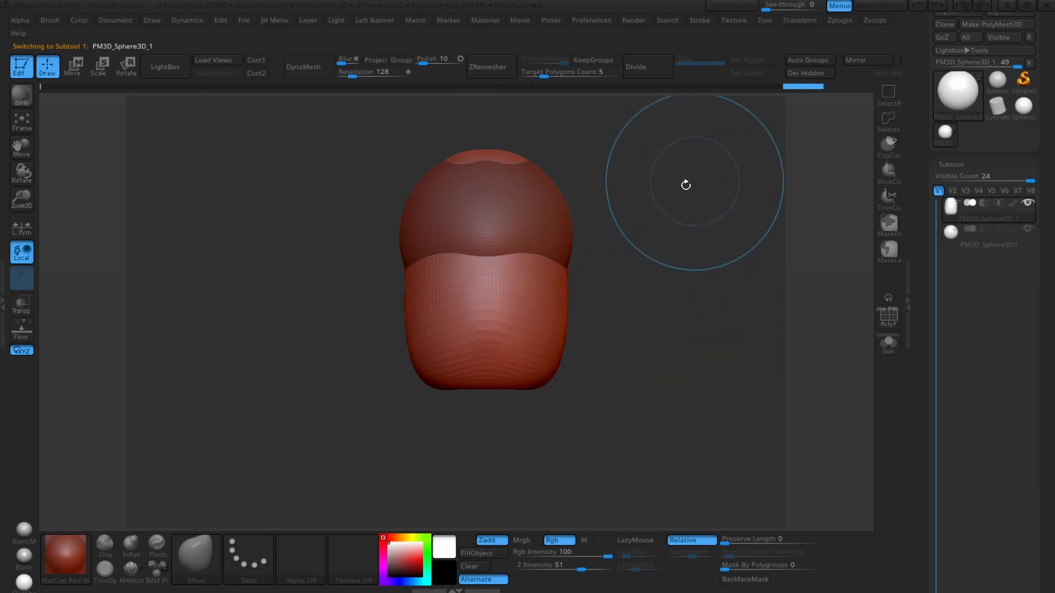
pyautogui.keyDown('alt'); pyautogui.click(536, 214); pyautogui.keyUp('alt')
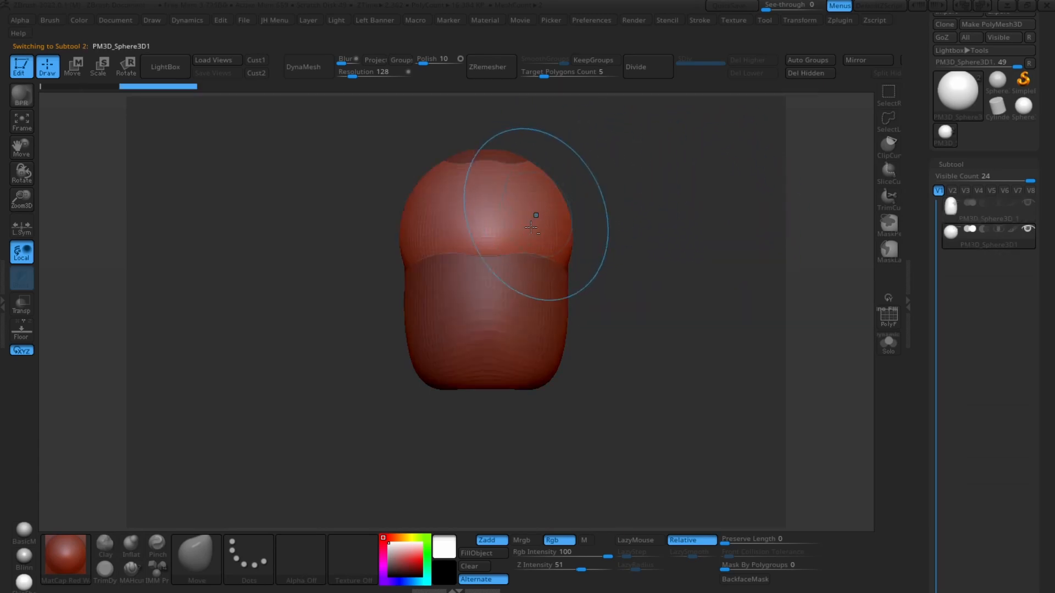
pyautogui.keyDown('alt'); pyautogui.click(513, 314); pyautogui.keyUp('alt')
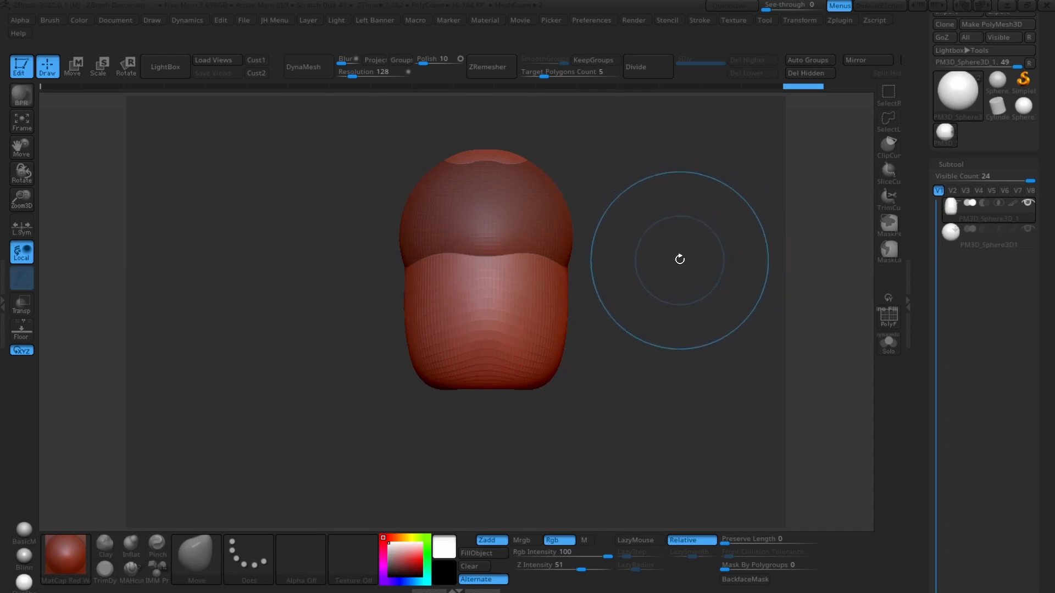
# - Examine how the appended sphere overlaps the upper body from the front and sides at several viewing distances
pyautogui.moveTo(643, 260)
pyautogui.mouseDown()
pyautogui.moveTo(688, 261)
pyautogui.moveTo(654, 261)
pyautogui.mouseUp()
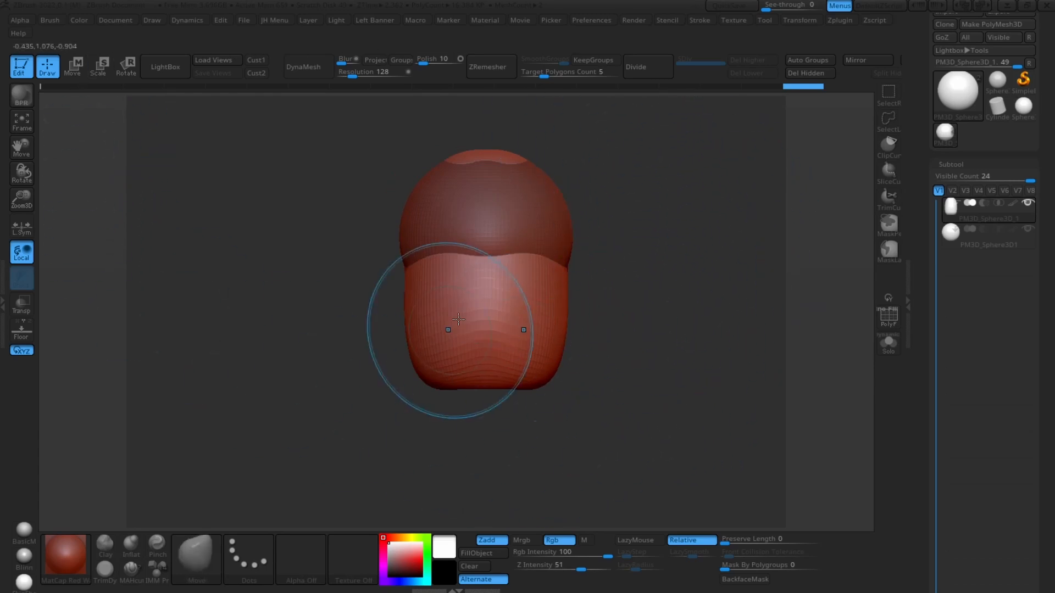
pyautogui.moveTo(675, 225)
pyautogui.mouseDown()
pyautogui.moveTo(666, 254)
pyautogui.moveTo(996, 268)
pyautogui.moveTo(808, 259)
pyautogui.moveTo(780, 231)
pyautogui.moveTo(806, 295)
pyautogui.moveTo(791, 285)
pyautogui.moveTo(857, 285)
pyautogui.moveTo(641, 273)
pyautogui.moveTo(702, 275)
pyautogui.moveTo(671, 275)
pyautogui.moveTo(725, 292)
pyautogui.moveTo(654, 292)
pyautogui.moveTo(829, 278)
pyautogui.moveTo(690, 285)
pyautogui.moveTo(784, 264)
pyautogui.mouseUp()
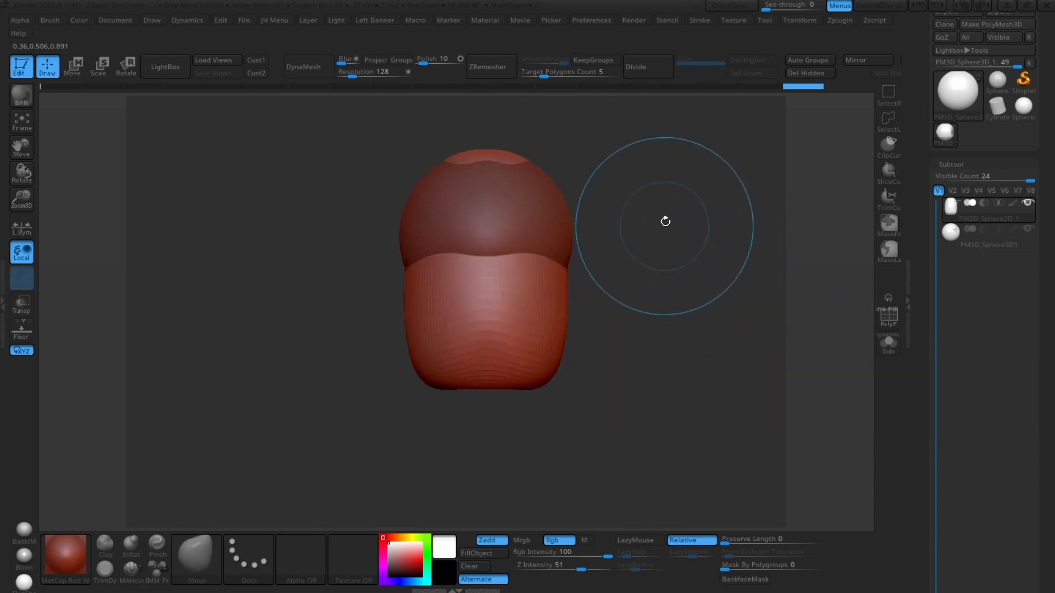
pyautogui.moveTo(704, 211); pyautogui.dragTo(681, 196)
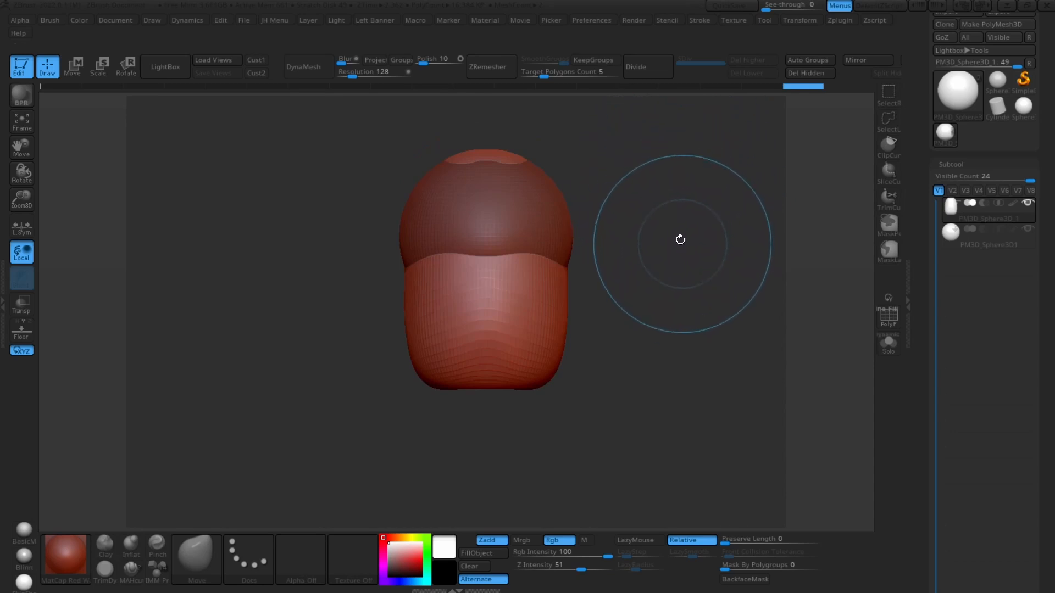
pyautogui.moveTo(657, 229)
pyautogui.mouseDown()
pyautogui.moveTo(675, 245)
pyautogui.moveTo(660, 228)
pyautogui.moveTo(628, 226)
pyautogui.moveTo(588, 302)
pyautogui.moveTo(736, 242)
pyautogui.moveTo(619, 204)
pyautogui.moveTo(627, 299)
pyautogui.moveTo(737, 237)
pyautogui.moveTo(626, 213)
pyautogui.moveTo(627, 329)
pyautogui.moveTo(719, 207)
pyautogui.moveTo(583, 199)
pyautogui.moveTo(641, 256)
pyautogui.moveTo(652, 324)
pyautogui.moveTo(602, 150)
pyautogui.moveTo(690, 364)
pyautogui.moveTo(493, 209)
pyautogui.mouseUp()
pyautogui.moveTo(763, 308)
pyautogui.keyDown('alt'); pyautogui.mouseDown()
pyautogui.moveTo(481, 390)
pyautogui.moveTo(431, 162)
pyautogui.moveTo(690, 196)
pyautogui.moveTo(591, 383)
pyautogui.moveTo(546, 176)
pyautogui.moveTo(667, 377)
pyautogui.moveTo(566, 212)
pyautogui.moveTo(588, 318)
pyautogui.moveTo(694, 165)
pyautogui.moveTo(777, 301)
pyautogui.moveTo(600, 382)
pyautogui.moveTo(525, 167)
pyautogui.moveTo(690, 219)
pyautogui.moveTo(526, 247)
pyautogui.moveTo(666, 198)
pyautogui.moveTo(600, 359)
pyautogui.moveTo(477, 221)
pyautogui.moveTo(709, 174)
pyautogui.moveTo(593, 230)
pyautogui.moveTo(641, 313)
pyautogui.moveTo(593, 170)
pyautogui.moveTo(718, 271)
pyautogui.moveTo(546, 311)
pyautogui.moveTo(676, 176)
pyautogui.moveTo(579, 341)
pyautogui.moveTo(678, 235)
pyautogui.moveTo(654, 288)
pyautogui.moveTo(662, 263)
pyautogui.mouseUp(); pyautogui.keyUp('alt')
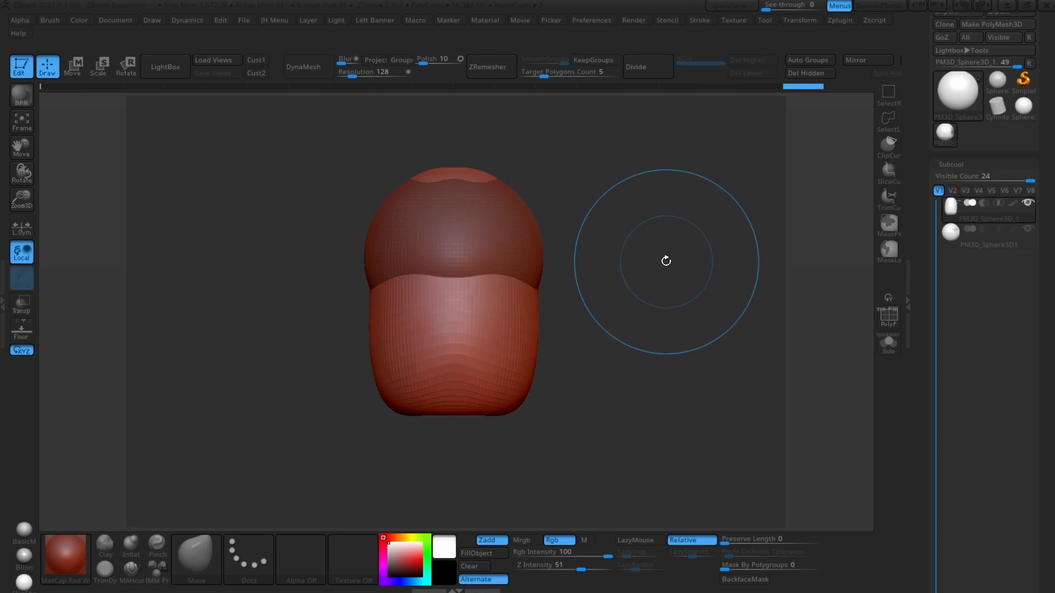
pyautogui.moveTo(638, 245)
pyautogui.keyDown('alt'); pyautogui.mouseDown()
pyautogui.moveTo(648, 252)
pyautogui.moveTo(638, 245)
pyautogui.mouseUp(); pyautogui.keyUp('alt')
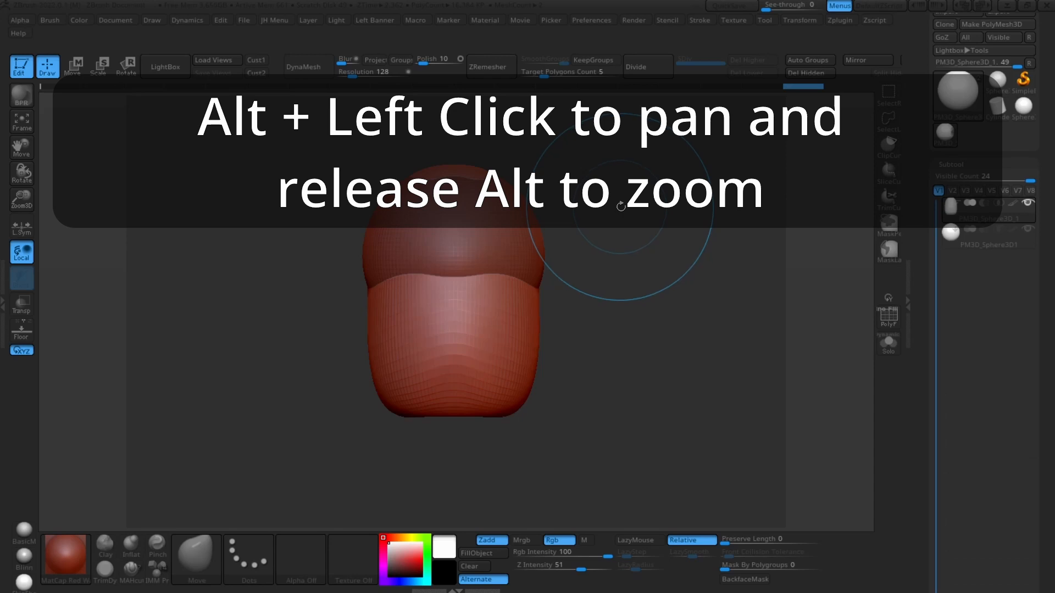
pyautogui.moveTo(621, 206)
pyautogui.keyDown('alt'); pyautogui.mouseDown()
pyautogui.moveTo(651, 250)
pyautogui.moveTo(598, 210)
pyautogui.moveTo(610, 221)
pyautogui.moveTo(584, 222)
pyautogui.mouseUp(); pyautogui.keyUp('alt')
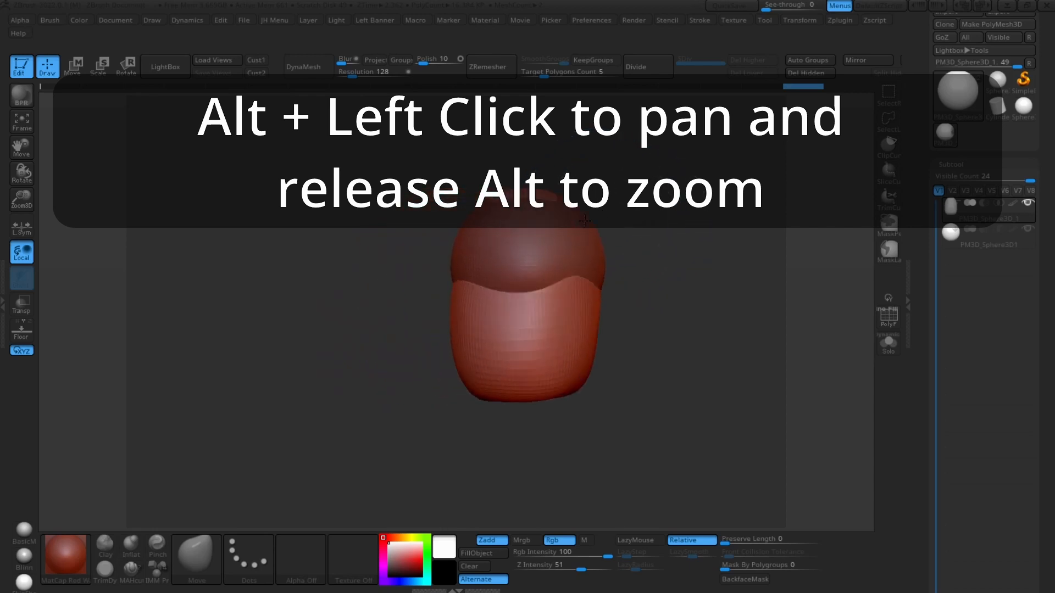
pyautogui.moveTo(674, 220)
pyautogui.keyDown('alt'); pyautogui.mouseDown()
pyautogui.moveTo(610, 221)
pyautogui.moveTo(714, 253)
pyautogui.moveTo(654, 207)
pyautogui.moveTo(676, 294)
pyautogui.moveTo(555, 137)
pyautogui.moveTo(688, 262)
pyautogui.moveTo(511, 308)
pyautogui.moveTo(487, 122)
pyautogui.moveTo(694, 197)
pyautogui.moveTo(539, 336)
pyautogui.moveTo(584, 186)
pyautogui.moveTo(596, 197)
pyautogui.mouseUp(); pyautogui.keyUp('alt')
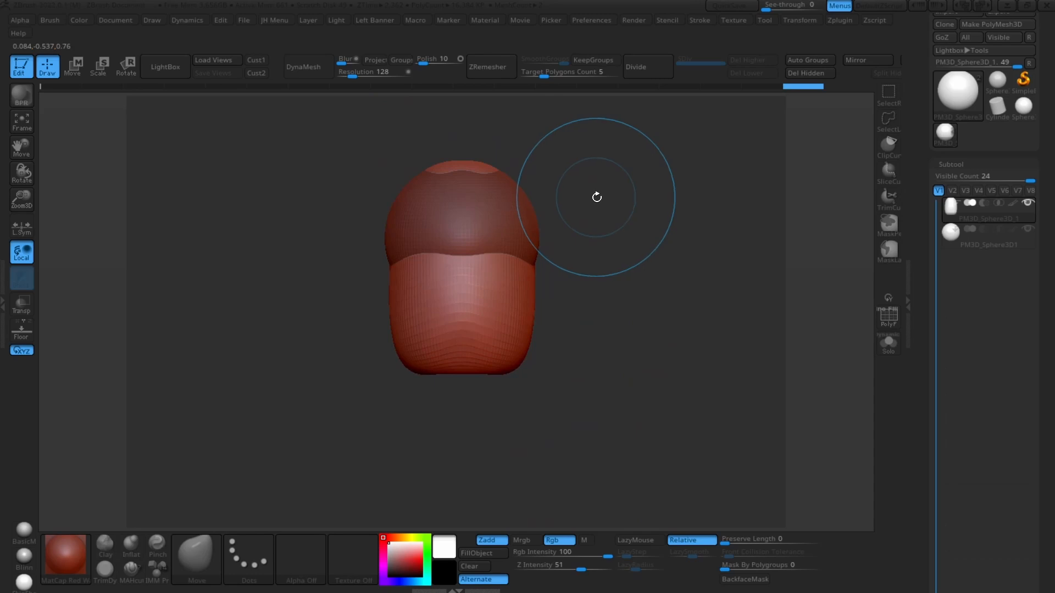
pyautogui.moveTo(596, 195); pyautogui.dragTo(627, 185)
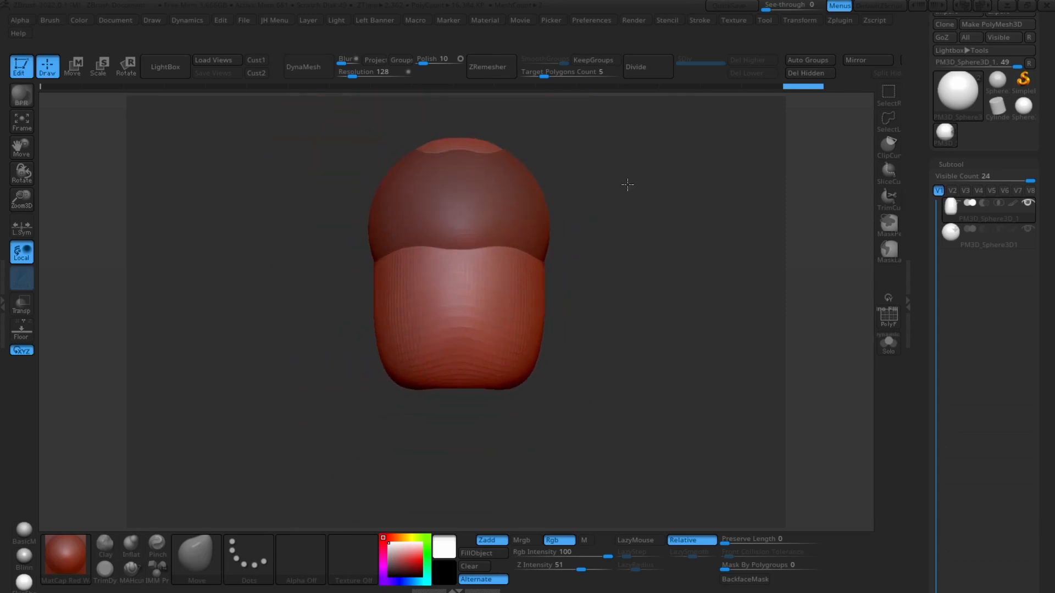
pyautogui.moveTo(708, 229)
pyautogui.mouseDown()
pyautogui.moveTo(652, 227)
pyautogui.moveTo(718, 239)
pyautogui.mouseUp()
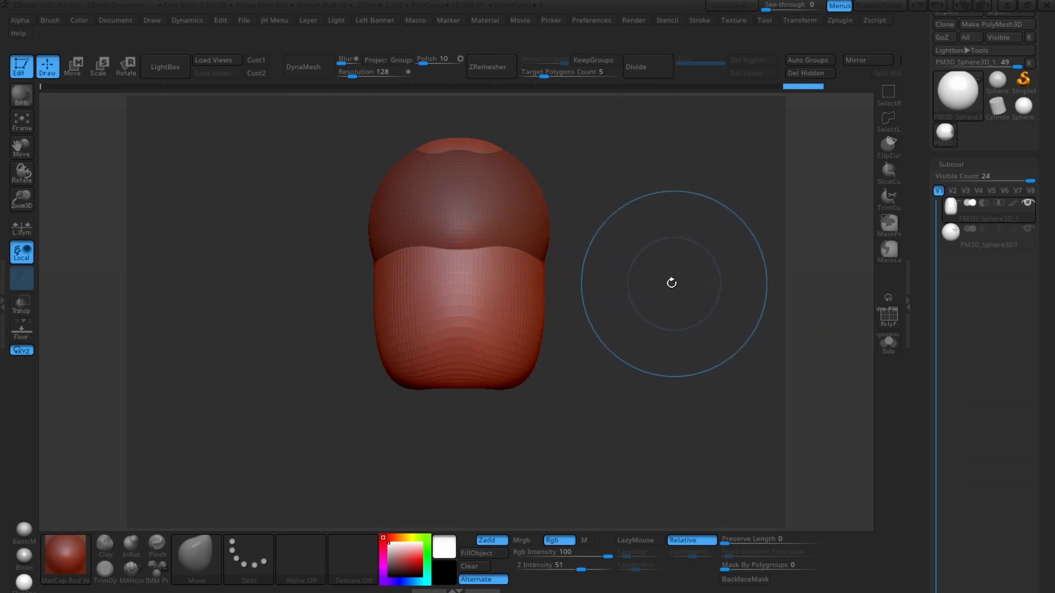
pyautogui.moveTo(653, 273); pyautogui.dragTo(752, 266)
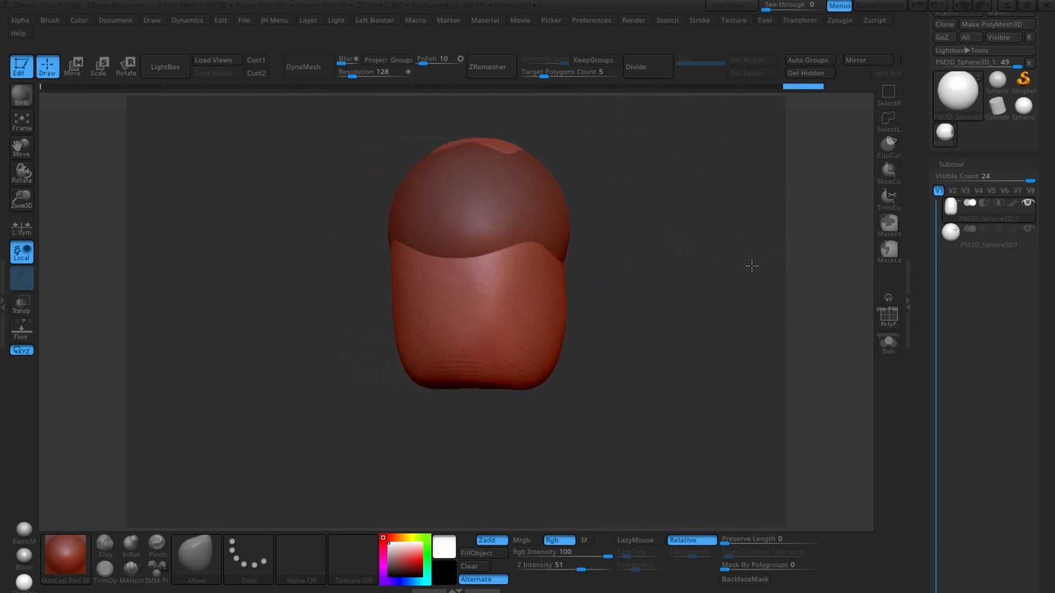
pyautogui.moveTo(635, 262)
pyautogui.mouseDown()
pyautogui.moveTo(826, 266)
pyautogui.moveTo(584, 263)
pyautogui.moveTo(658, 273)
pyautogui.moveTo(628, 273)
pyautogui.mouseUp()
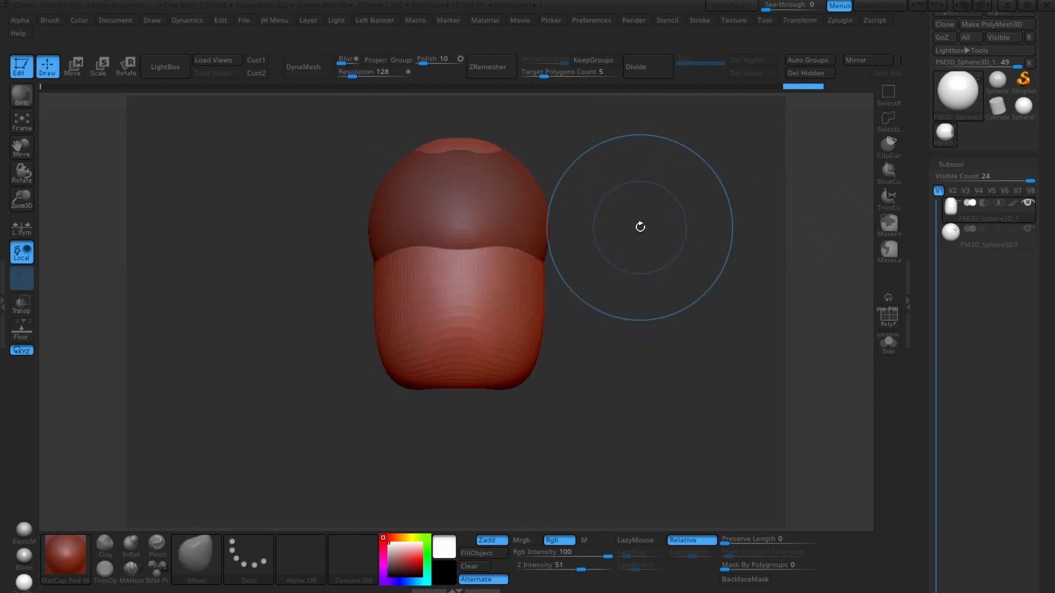
pyautogui.moveTo(636, 223)
pyautogui.mouseDown()
pyautogui.moveTo(681, 262)
pyautogui.moveTo(618, 223)
pyautogui.moveTo(698, 257)
pyautogui.moveTo(626, 214)
pyautogui.moveTo(619, 158)
pyautogui.moveTo(654, 194)
pyautogui.moveTo(616, 231)
pyautogui.mouseUp()
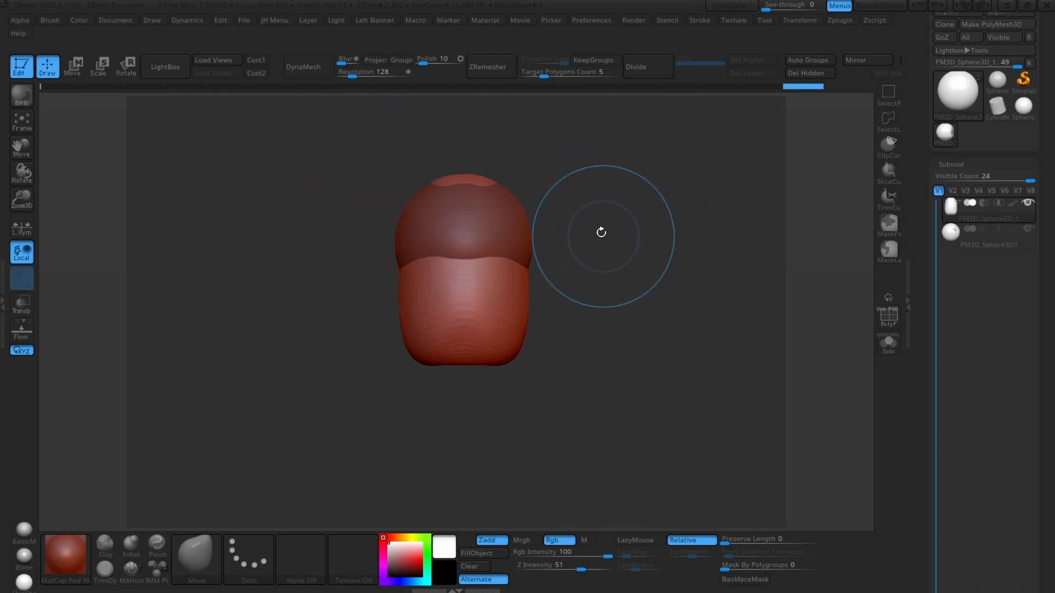
pyautogui.moveTo(619, 214)
pyautogui.keyDown('alt'); pyautogui.mouseDown()
pyautogui.moveTo(619, 337)
pyautogui.moveTo(572, 205)
pyautogui.moveTo(656, 342)
pyautogui.moveTo(602, 251)
pyautogui.mouseUp(); pyautogui.keyUp('alt')
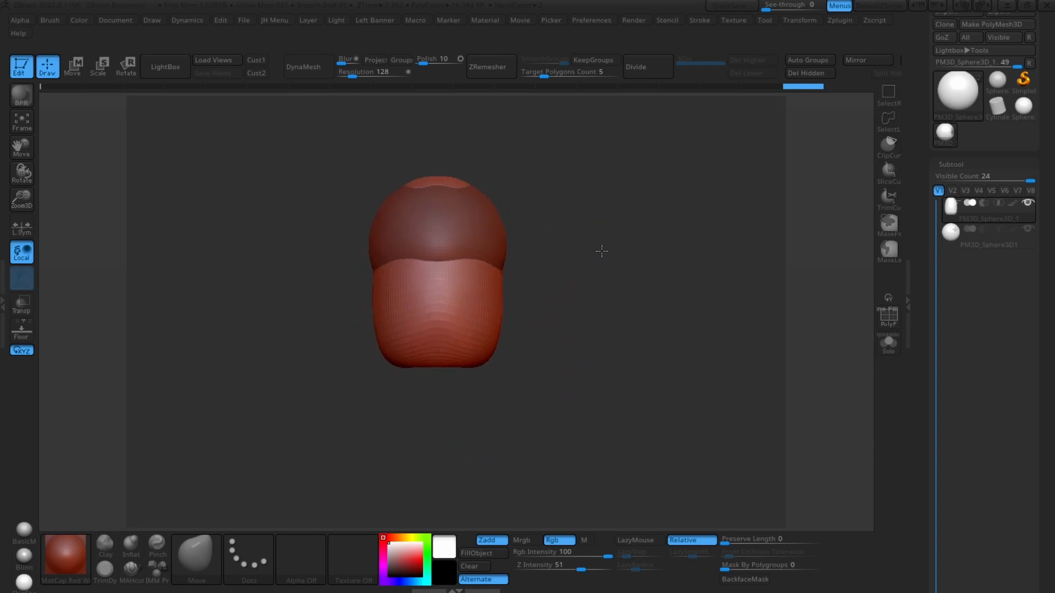
pyautogui.moveTo(602, 251)
pyautogui.mouseDown()
pyautogui.moveTo(697, 306)
pyautogui.moveTo(608, 196)
pyautogui.moveTo(691, 295)
pyautogui.moveTo(627, 221)
pyautogui.moveTo(656, 249)
pyautogui.mouseUp()
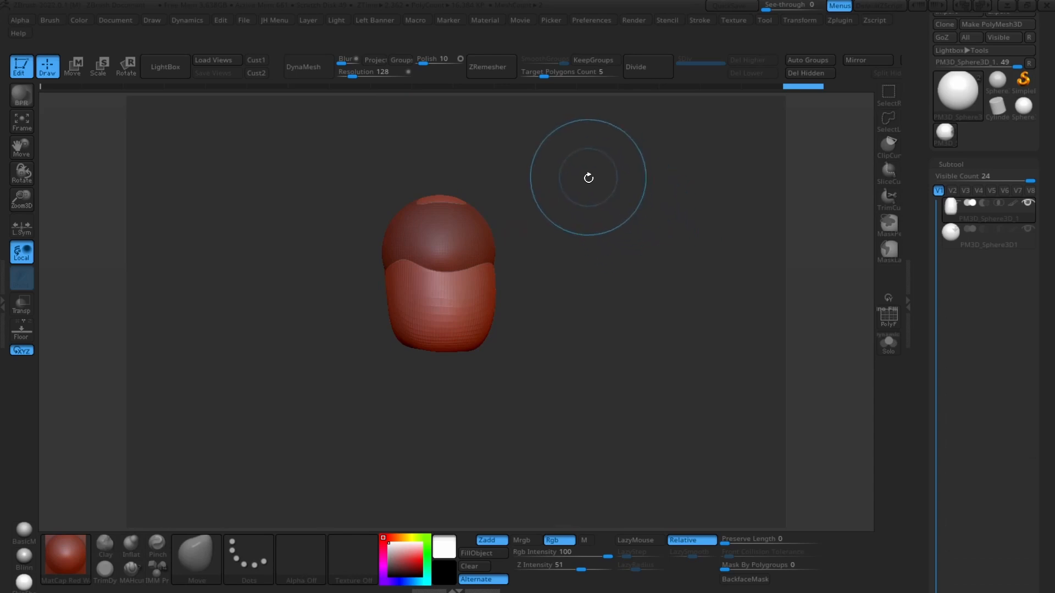
pyautogui.keyDown('shift'); pyautogui.moveTo(647, 228); pyautogui.dragTo(593, 232); pyautogui.keyUp('shift')
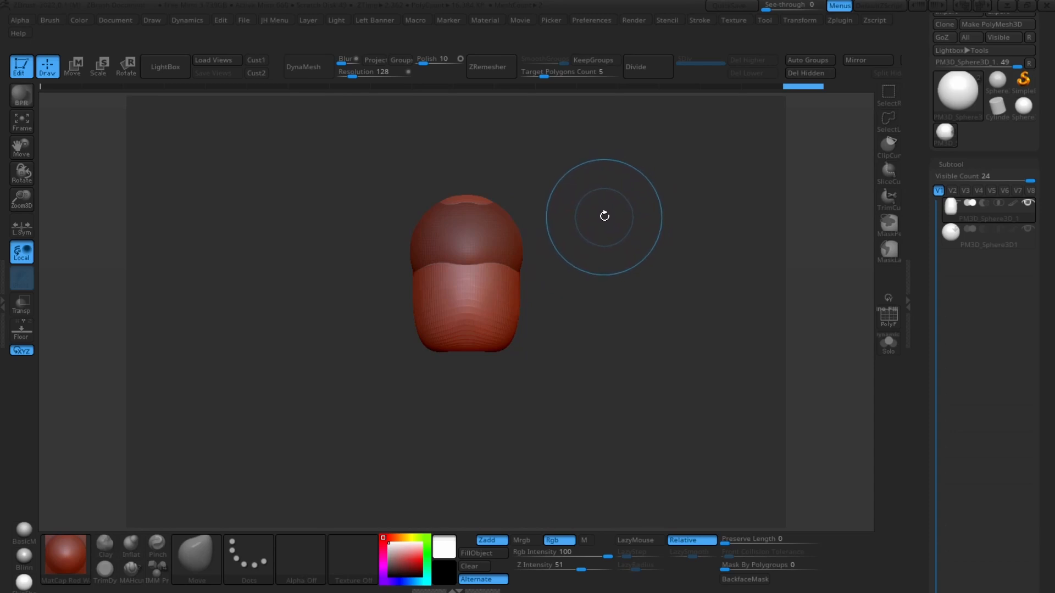
# - Alternate the active subtool between the sphere and the body directly on the model, finishing on the sphere
pyautogui.keyDown('alt'); pyautogui.moveTo(604, 216); pyautogui.dragTo(638, 236); pyautogui.keyUp('alt')
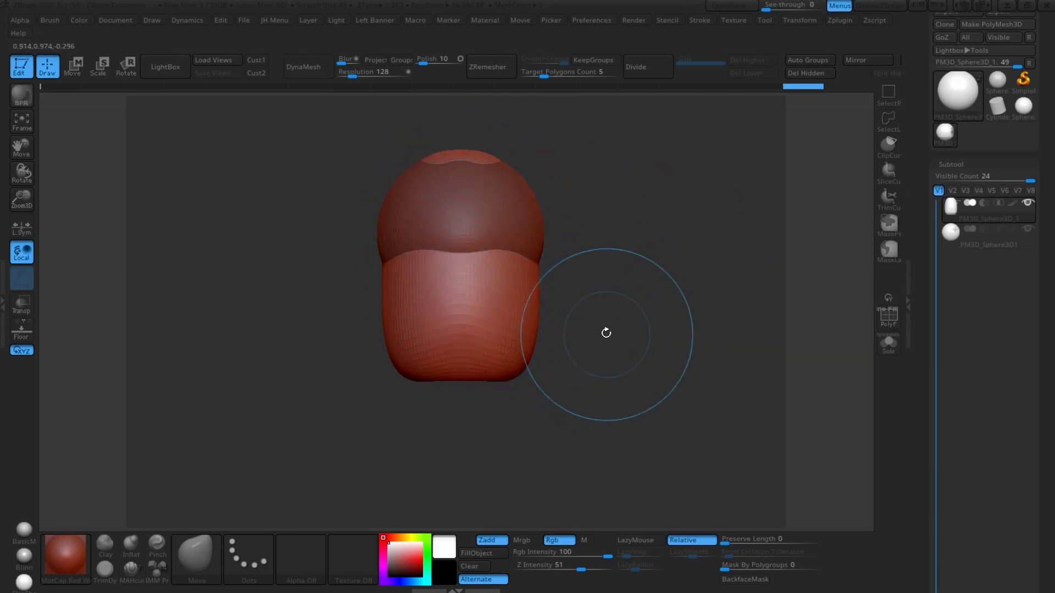
pyautogui.keyDown('alt'); pyautogui.click(477, 203); pyautogui.keyUp('alt')
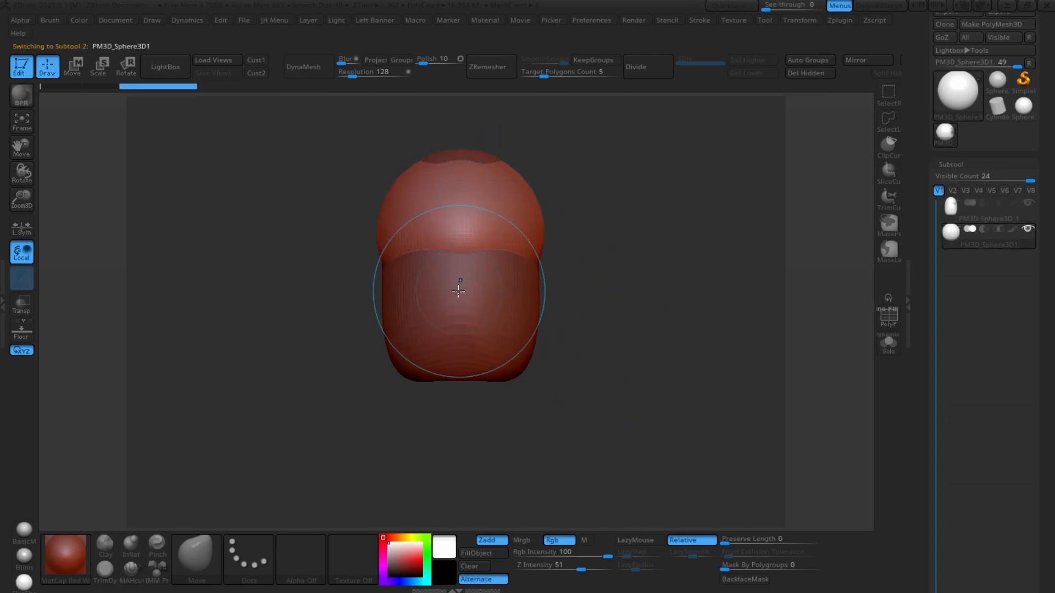
pyautogui.keyDown('alt'); pyautogui.click(468, 242); pyautogui.keyUp('alt')
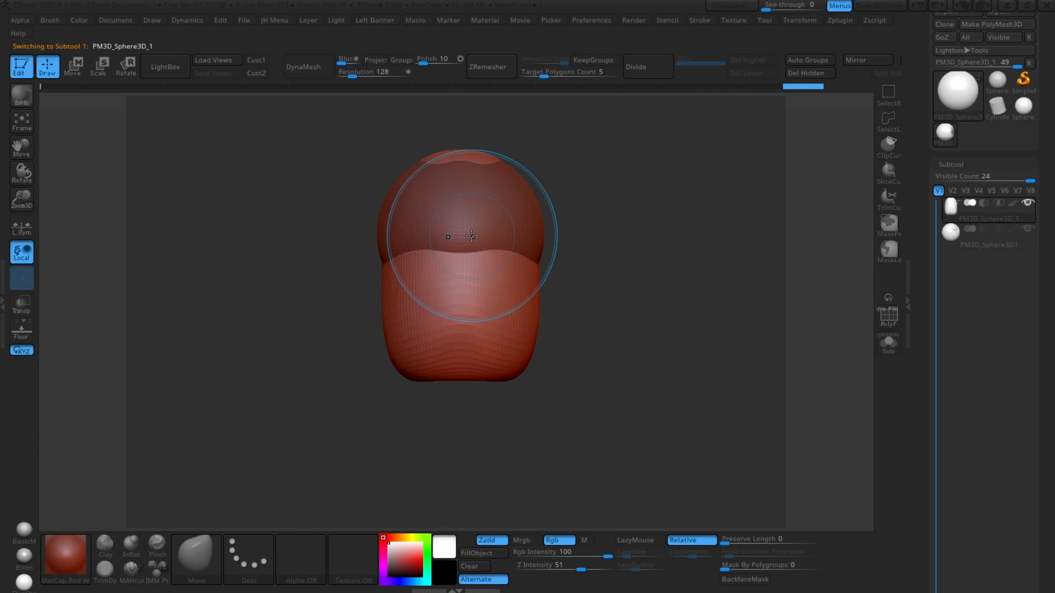
pyautogui.keyDown('alt'); pyautogui.click(483, 206); pyautogui.keyUp('alt')
pyautogui.keyDown('alt'); pyautogui.click(467, 272); pyautogui.keyUp('alt')
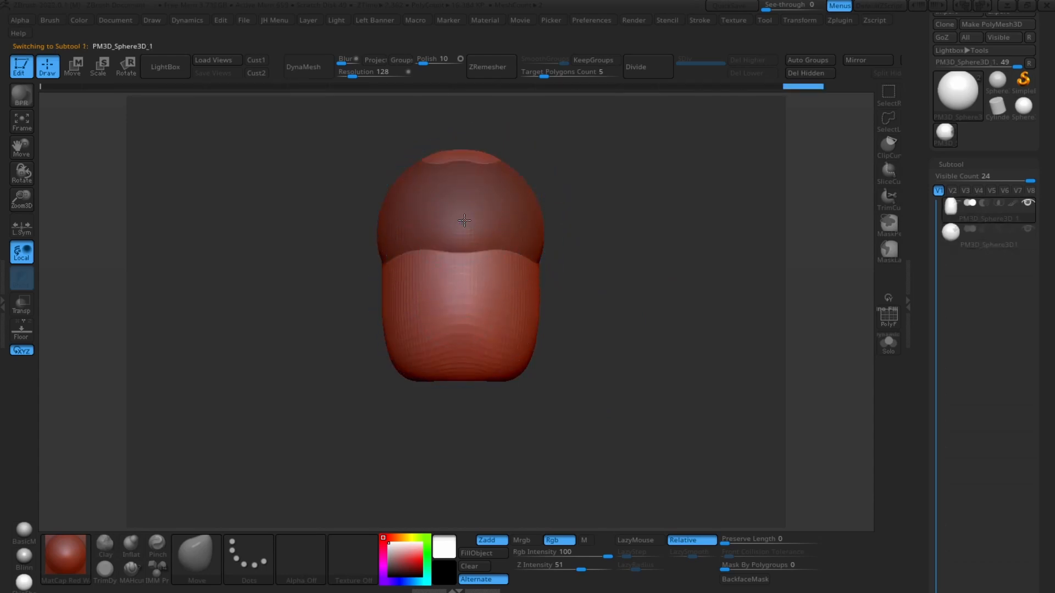
pyautogui.keyDown('alt'); pyautogui.click(463, 220); pyautogui.keyUp('alt')
pyautogui.moveTo(635, 320)
pyautogui.mouseDown()
pyautogui.moveTo(709, 318)
pyautogui.moveTo(643, 315)
pyautogui.moveTo(674, 308)
pyautogui.moveTo(651, 291)
pyautogui.moveTo(657, 329)
pyautogui.moveTo(598, 316)
pyautogui.mouseUp()
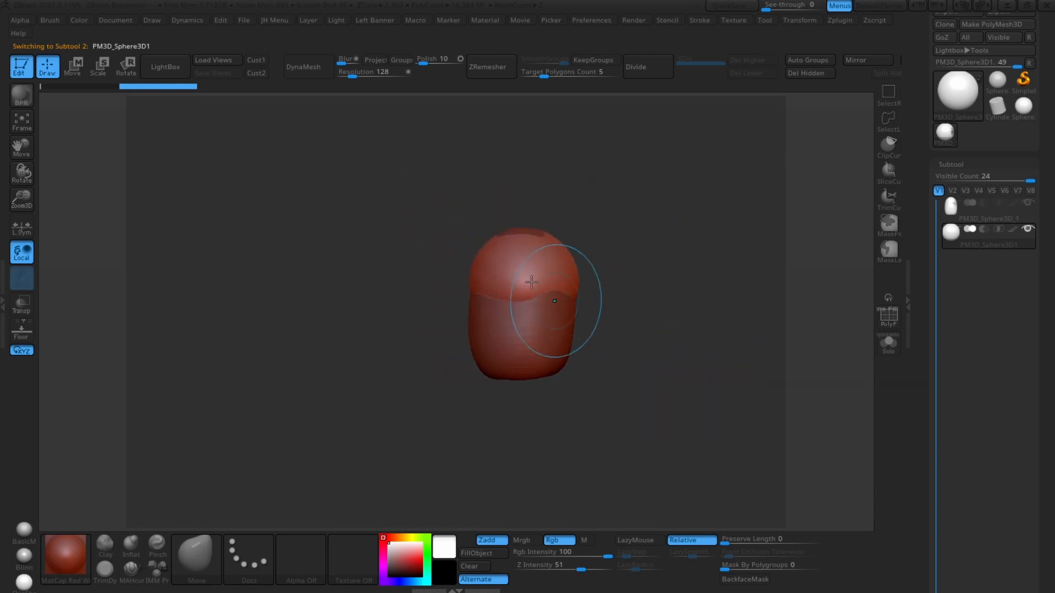
pyautogui.keyDown('alt'); pyautogui.moveTo(678, 283); pyautogui.dragTo(648, 284); pyautogui.keyUp('alt')
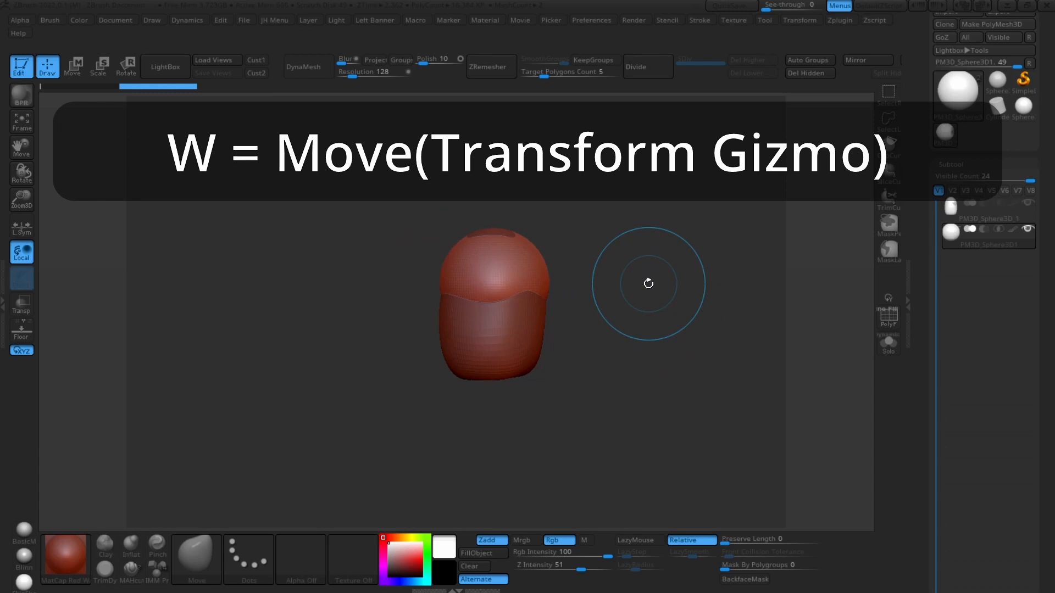
# - Bring up the transform gizmo on the sphere and move the sphere slightly up along the Y axis
pyautogui.press('w')
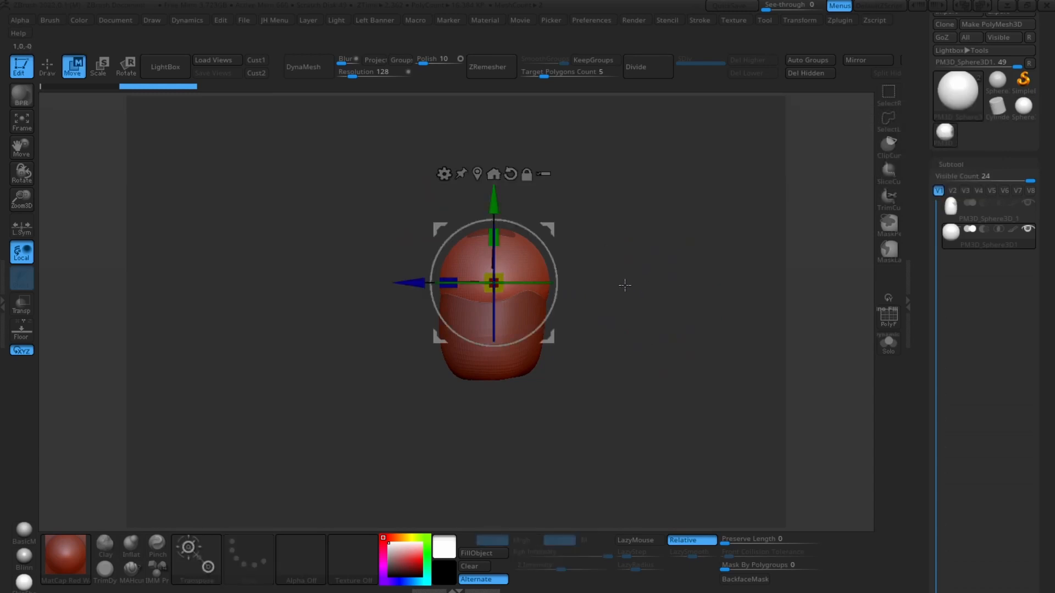
pyautogui.moveTo(632, 251); pyautogui.dragTo(701, 285)
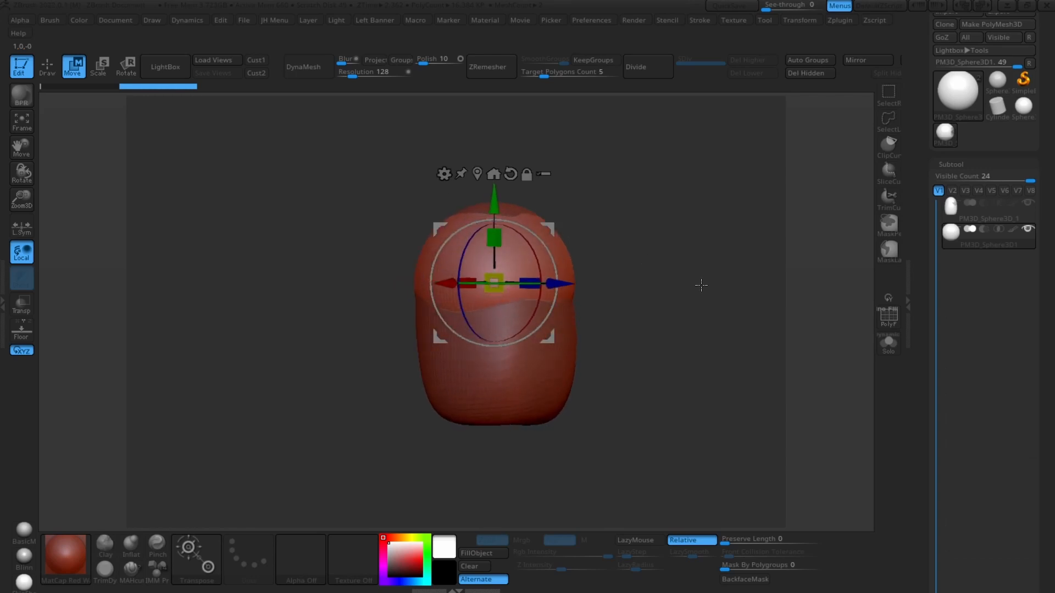
pyautogui.moveTo(575, 266); pyautogui.dragTo(632, 250)
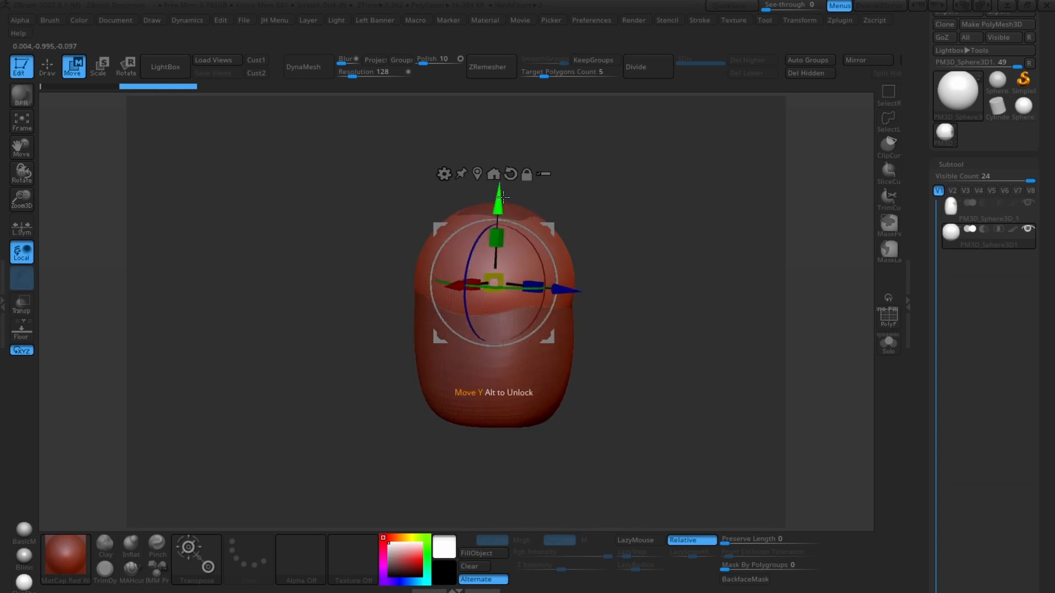
pyautogui.moveTo(573, 296); pyautogui.dragTo(597, 298)
pyautogui.hotkey('ctrl', 'z')
pyautogui.moveTo(506, 206); pyautogui.dragTo(523, 179)
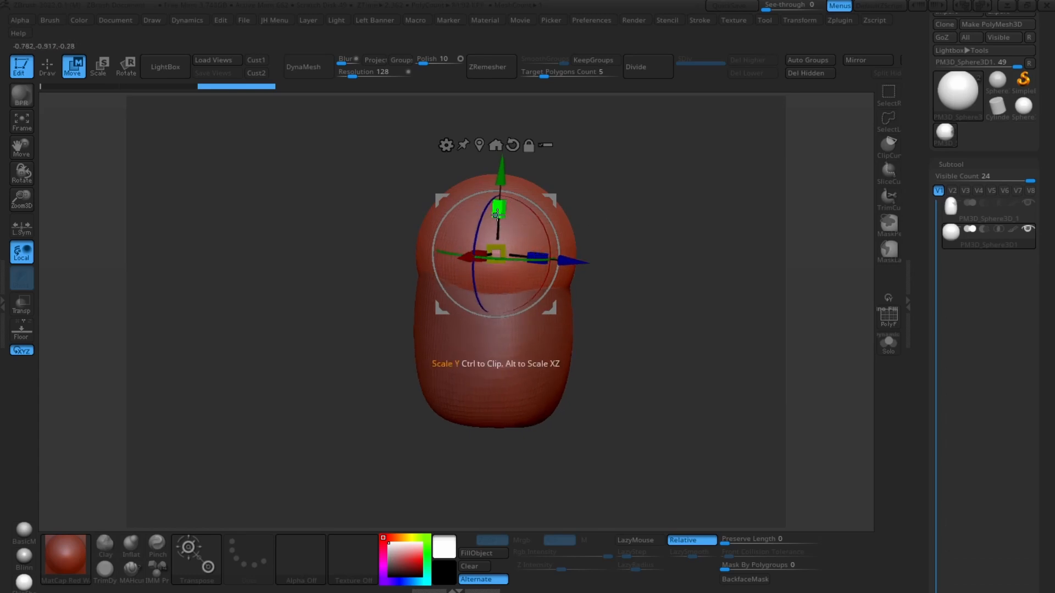
# - Adjust the sphere's size slightly with the gizmo's Y scale and uniform XYZ scale
pyautogui.moveTo(497, 214); pyautogui.dragTo(499, 215)
pyautogui.moveTo(499, 253)
pyautogui.mouseDown()
pyautogui.moveTo(513, 252)
pyautogui.moveTo(488, 249)
pyautogui.moveTo(531, 247)
pyautogui.moveTo(513, 248)
pyautogui.moveTo(520, 231)
pyautogui.moveTo(497, 249)
pyautogui.moveTo(513, 225)
pyautogui.moveTo(498, 258)
pyautogui.mouseUp()
pyautogui.moveTo(635, 240); pyautogui.dragTo(673, 241)
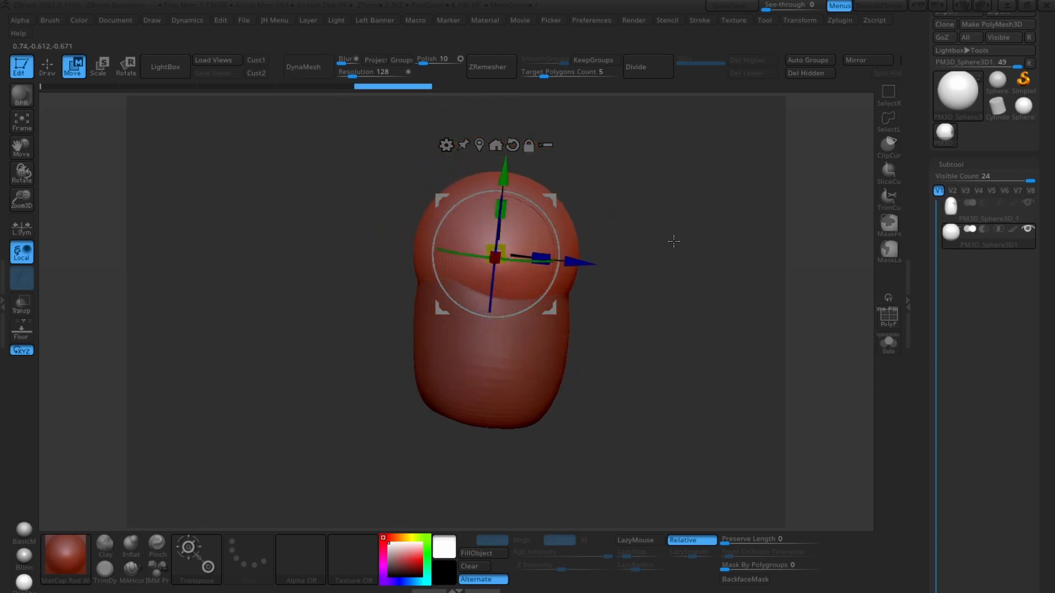
pyautogui.moveTo(670, 204); pyautogui.dragTo(662, 230)
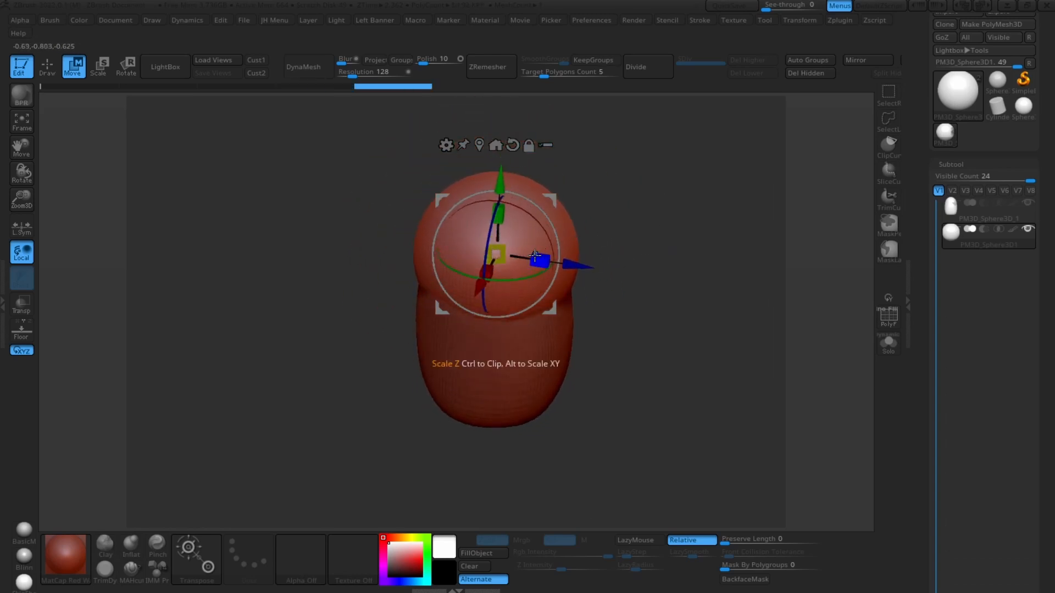
# - Try scaling the sphere along Z and rotating it with the gizmo, and undo these attempts
pyautogui.moveTo(535, 255)
pyautogui.mouseDown()
pyautogui.moveTo(588, 267)
pyautogui.moveTo(539, 263)
pyautogui.mouseUp()
pyautogui.moveTo(622, 253); pyautogui.dragTo(658, 247)
pyautogui.moveTo(455, 233)
pyautogui.mouseDown()
pyautogui.moveTo(467, 215)
pyautogui.moveTo(537, 230)
pyautogui.moveTo(453, 247)
pyautogui.moveTo(457, 235)
pyautogui.mouseUp()
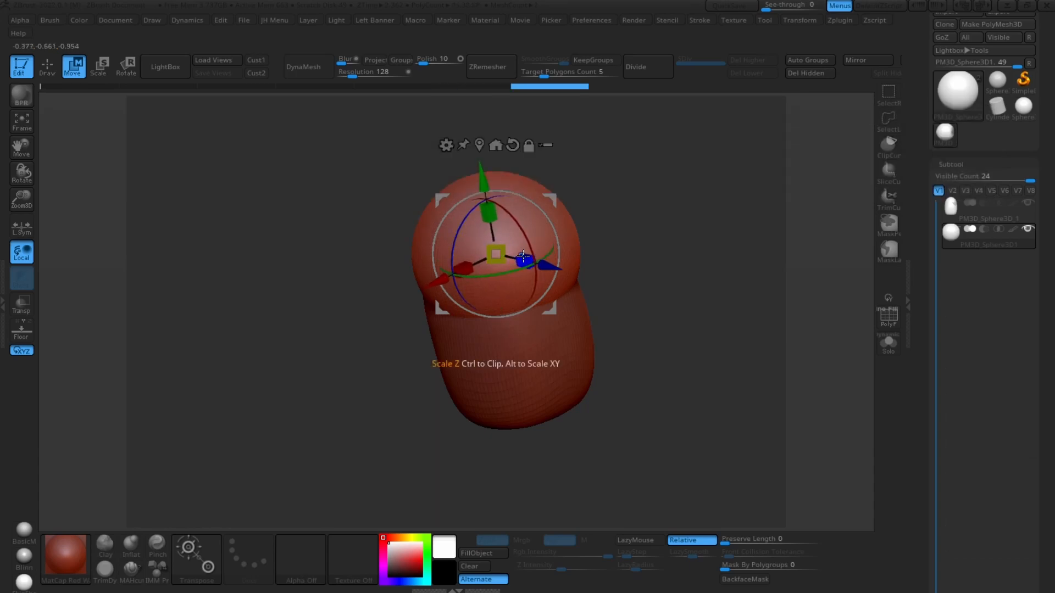
pyautogui.moveTo(523, 257); pyautogui.dragTo(473, 240)
pyautogui.moveTo(476, 224); pyautogui.dragTo(541, 210)
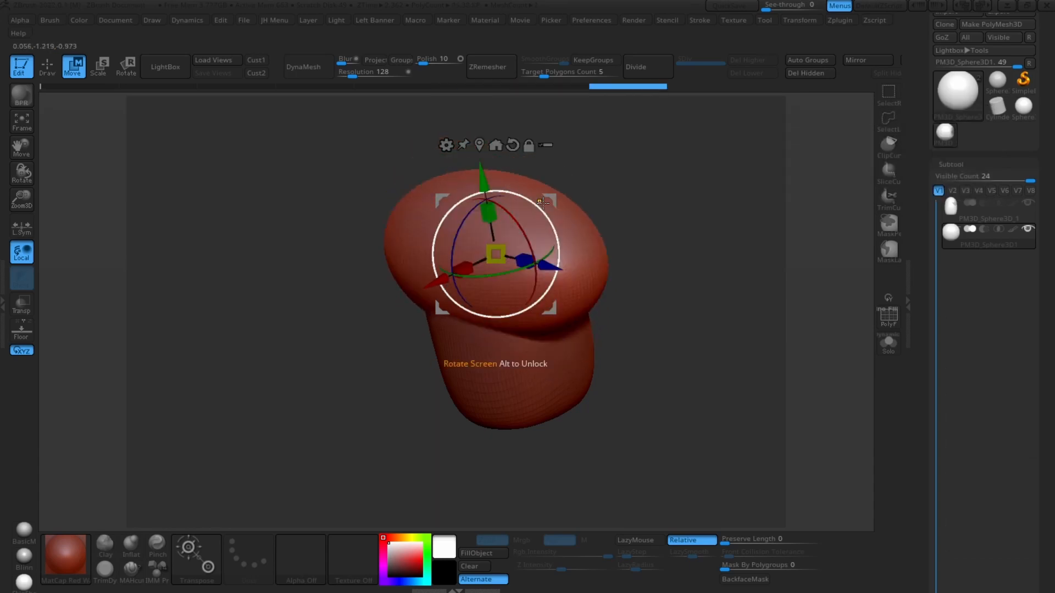
pyautogui.hotkey('ctrl', 'z')
pyautogui.hotkey('ctrl', 'z')
pyautogui.keyDown('shift'); pyautogui.moveTo(656, 246); pyautogui.dragTo(626, 241); pyautogui.keyUp('shift')
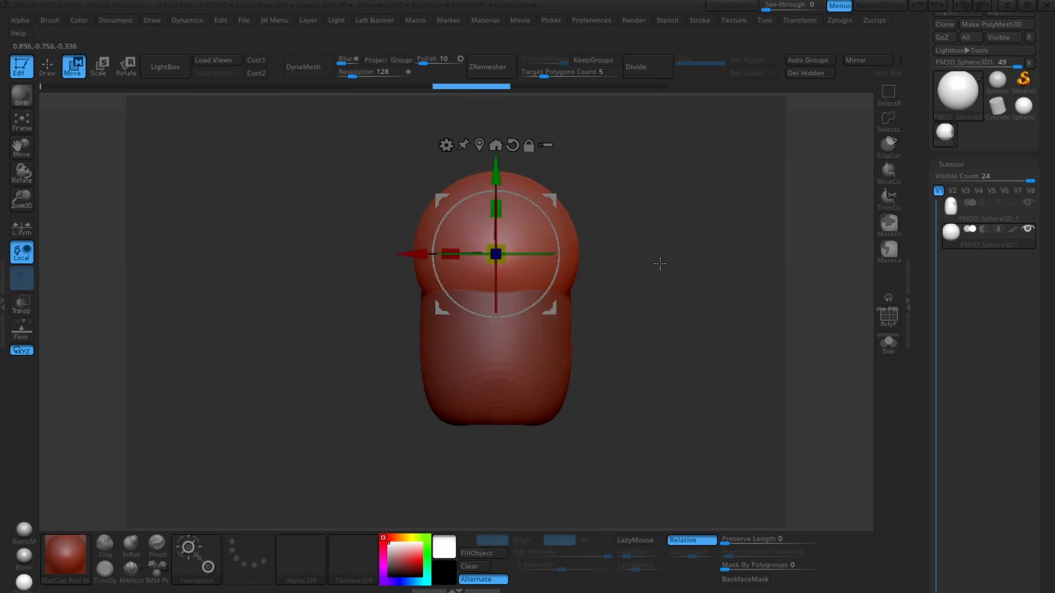
pyautogui.hotkey('ctrl', 'z')
# - Shrink the sphere slightly and raise it along Y to sit on top of the body as the head
pyautogui.moveTo(508, 261); pyautogui.dragTo(498, 255)
pyautogui.moveTo(495, 187); pyautogui.dragTo(495, 112)
pyautogui.keyDown('shift'); pyautogui.moveTo(619, 179); pyautogui.dragTo(692, 182); pyautogui.keyUp('shift')
pyautogui.keyDown('ctrl'); pyautogui.moveTo(682, 179); pyautogui.dragTo(697, 236, button='right'); pyautogui.keyUp('ctrl')
pyautogui.keyDown('shift'); pyautogui.moveTo(697, 236); pyautogui.dragTo(617, 232); pyautogui.keyUp('shift')
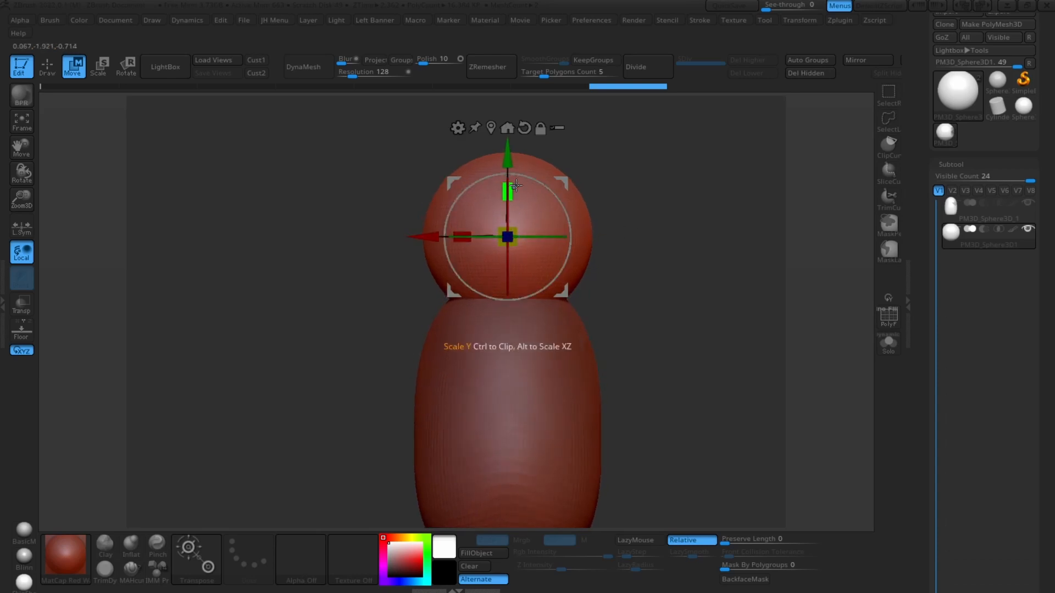
# - Reshape the head sphere into a wide ellipsoid, flattened along Y and widened along X, and nudge it slightly along Z
pyautogui.moveTo(516, 186); pyautogui.dragTo(516, 208)
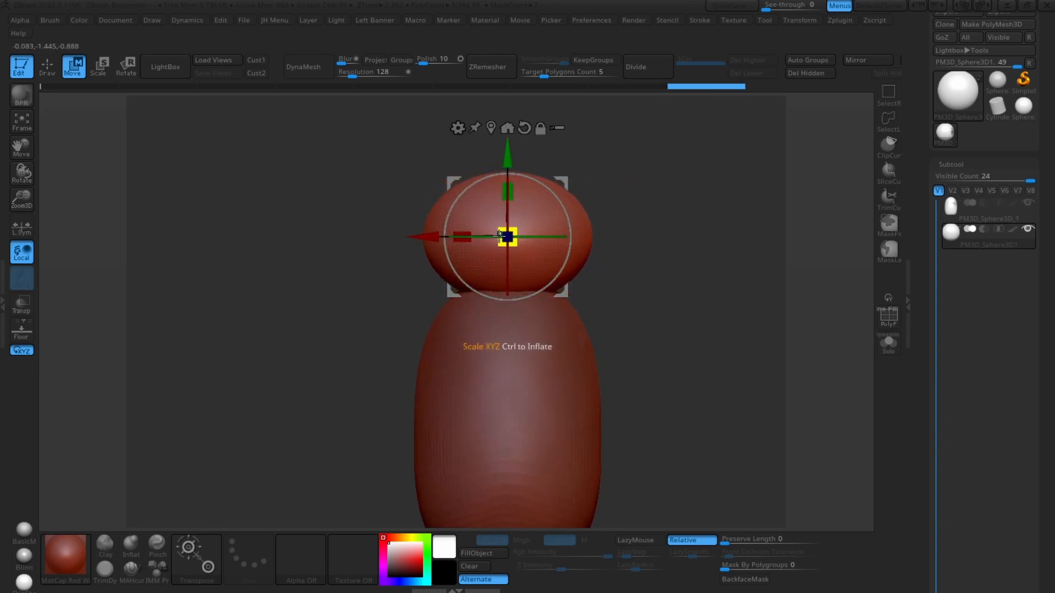
pyautogui.moveTo(474, 242); pyautogui.dragTo(463, 239)
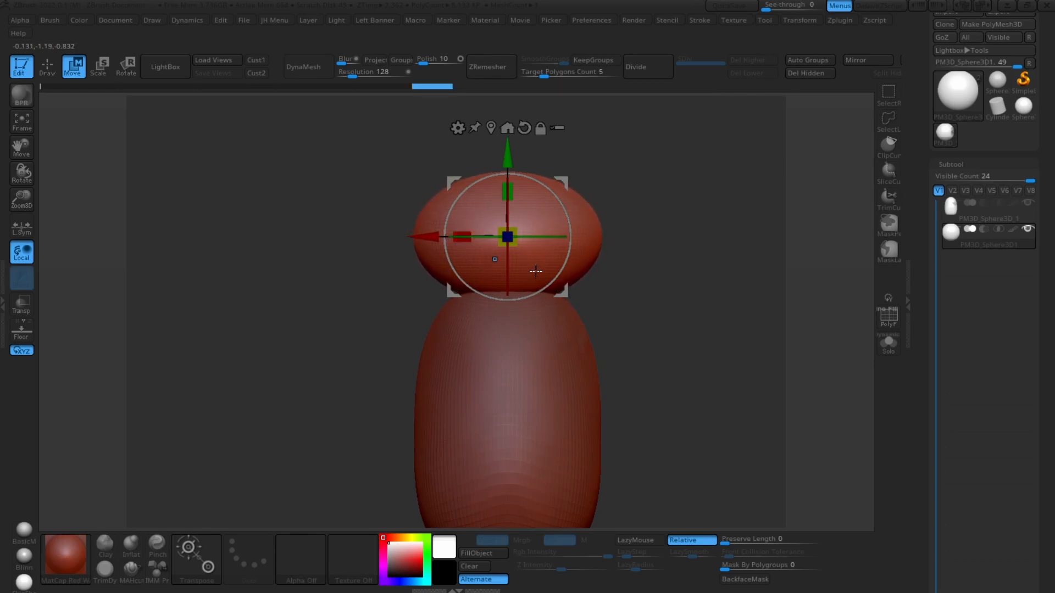
pyautogui.moveTo(795, 298); pyautogui.dragTo(698, 270)
pyautogui.moveTo(605, 238)
pyautogui.mouseDown()
pyautogui.moveTo(594, 236)
pyautogui.moveTo(610, 237)
pyautogui.mouseUp()
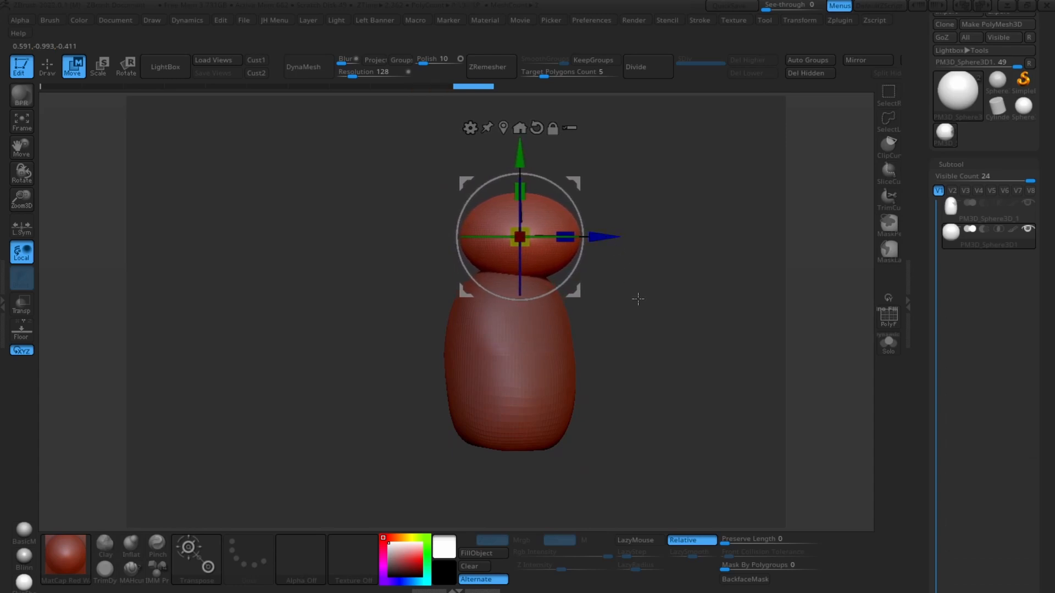
pyautogui.moveTo(636, 299); pyautogui.dragTo(718, 246)
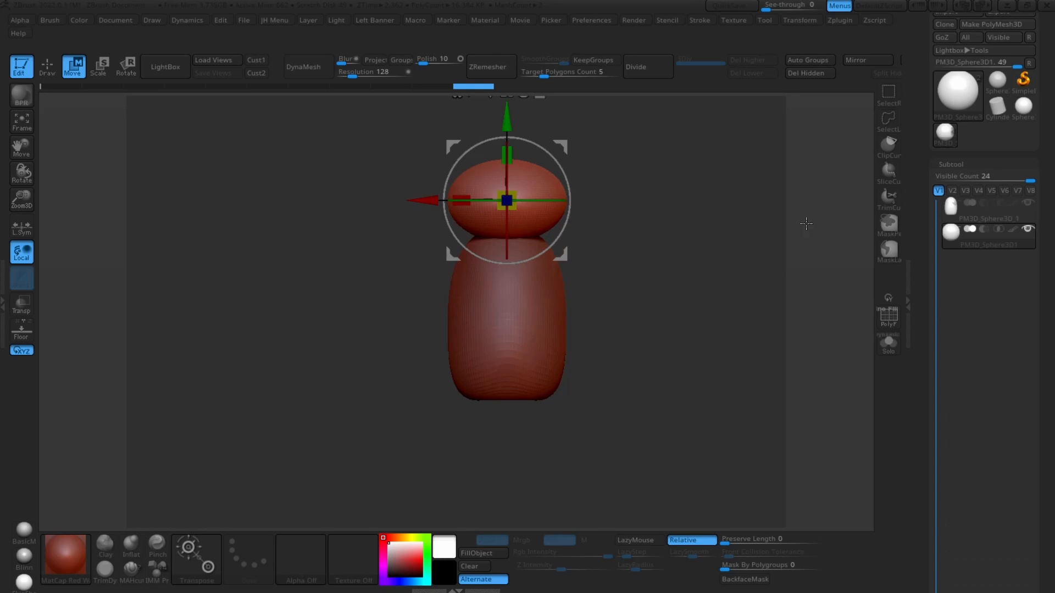
# - Append another Sphere3D from the quick-pick meshes and make it the active subtool directly on the model
pyautogui.moveTo(1048, 350); pyautogui.dragTo(1049, 184)
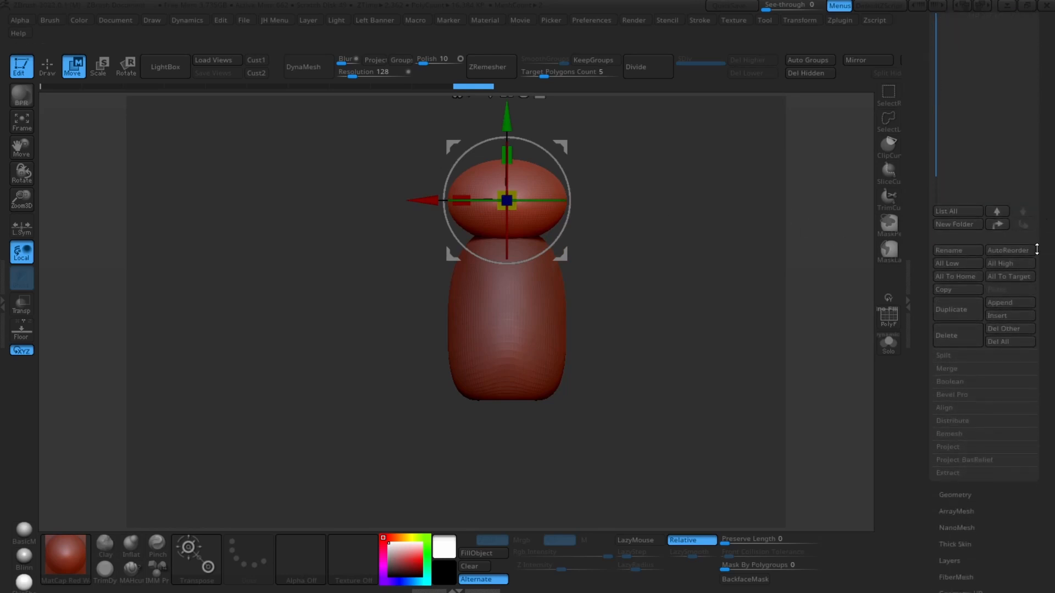
pyautogui.click(1012, 302)
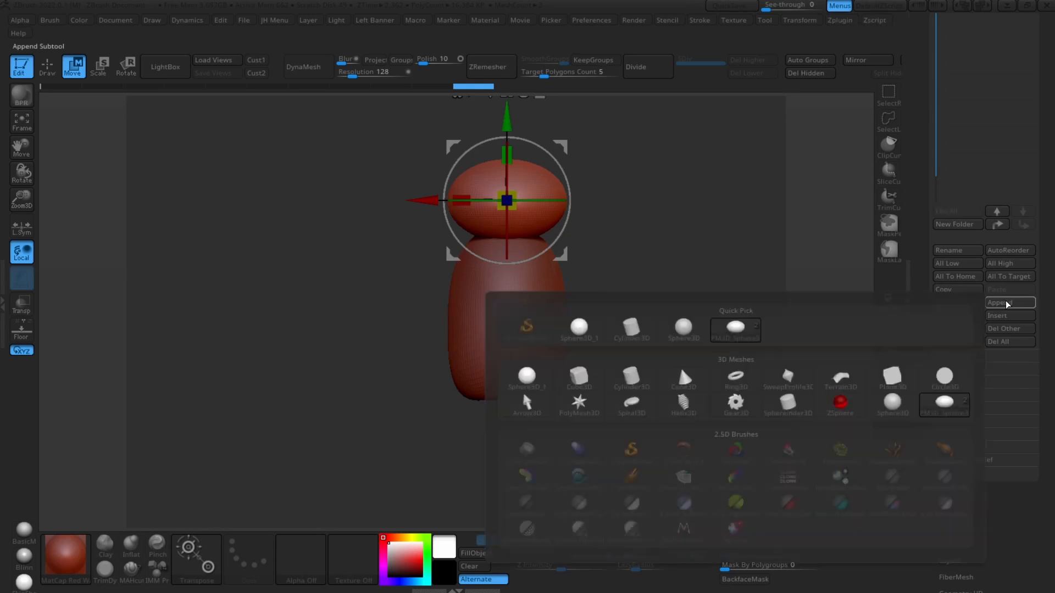
pyautogui.click(681, 337)
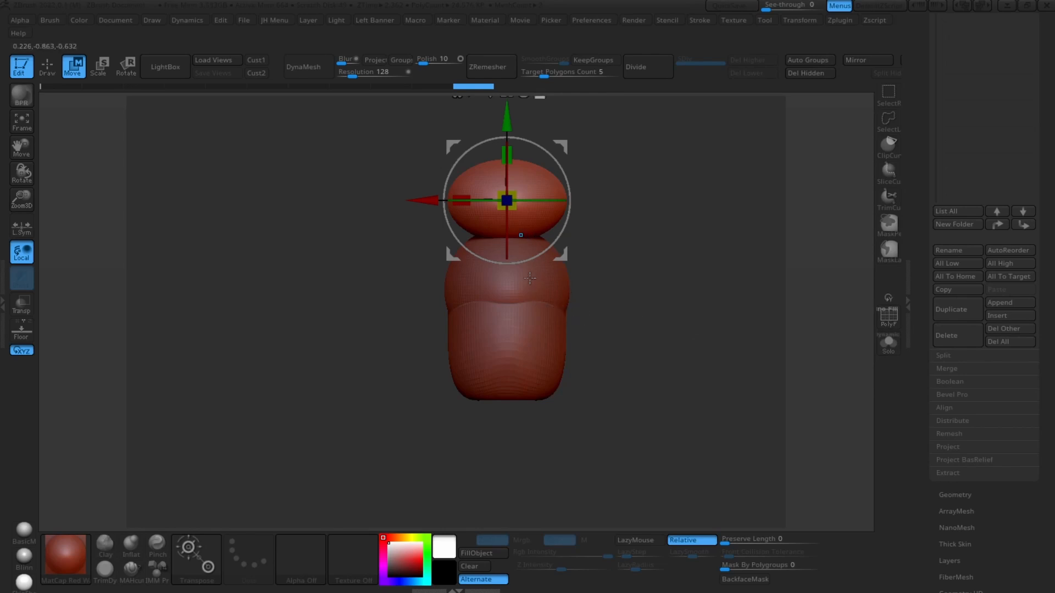
pyautogui.keyDown('alt'); pyautogui.click(529, 278); pyautogui.keyUp('alt')
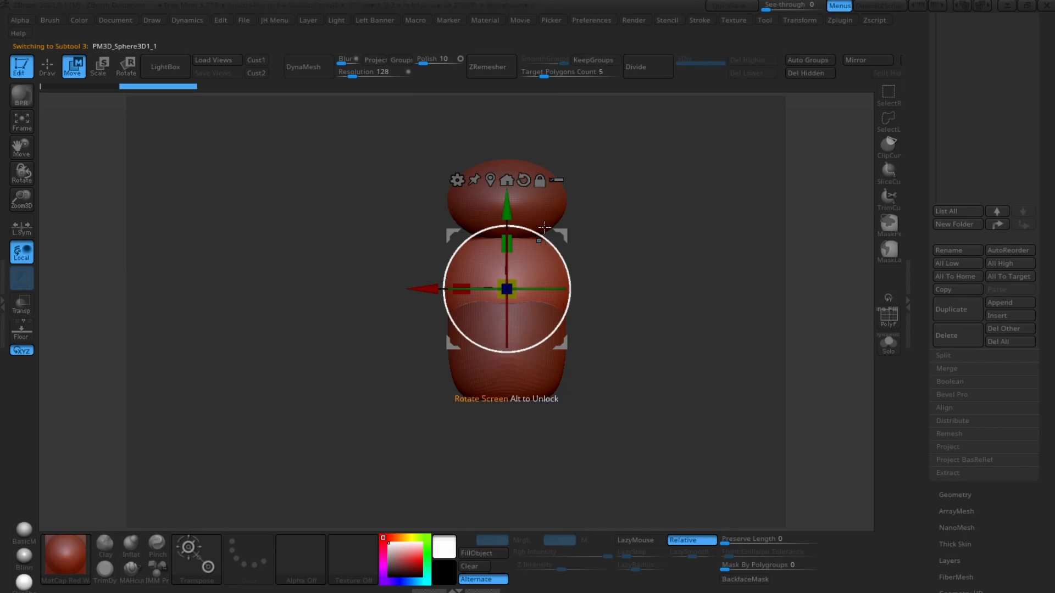
# - Shrink the new sphere, move it along X beside the body and stretch it into a long horizontal ellipsoid
pyautogui.moveTo(514, 299); pyautogui.dragTo(506, 288)
pyautogui.moveTo(431, 291); pyautogui.dragTo(575, 297)
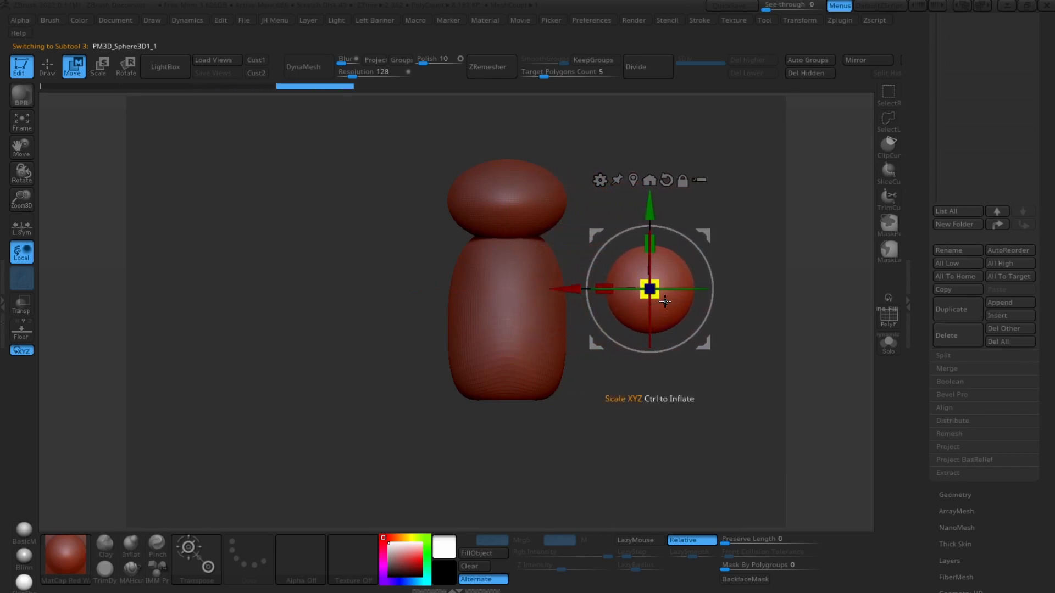
pyautogui.moveTo(662, 298); pyautogui.dragTo(558, 291)
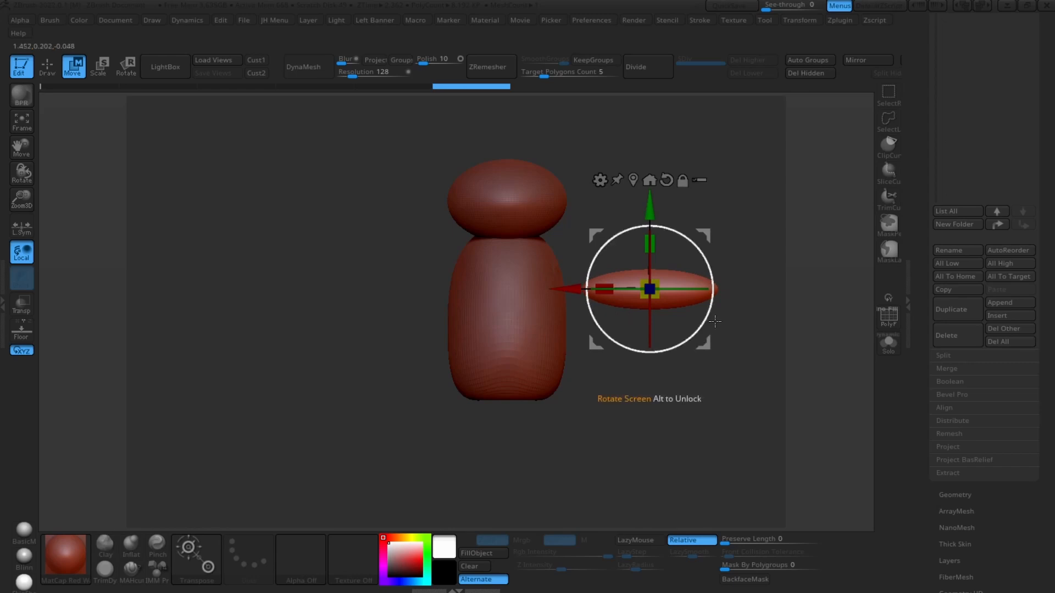
# - Raise the arm ellipsoid to shoulder height, move it into the side of the body and thin it slightly
pyautogui.moveTo(650, 205); pyautogui.dragTo(651, 179)
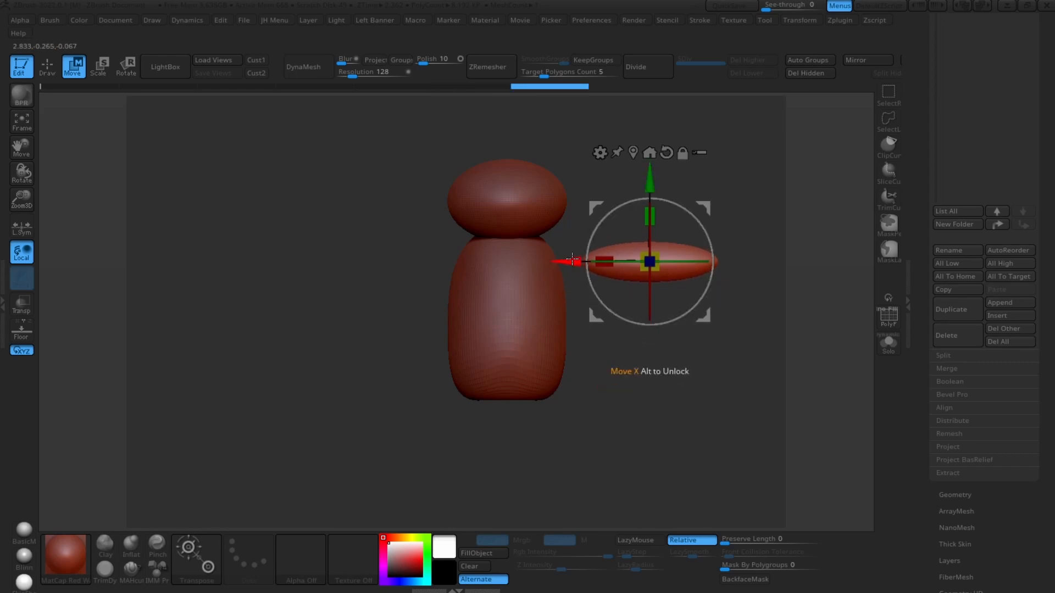
pyautogui.moveTo(581, 259); pyautogui.dragTo(526, 256)
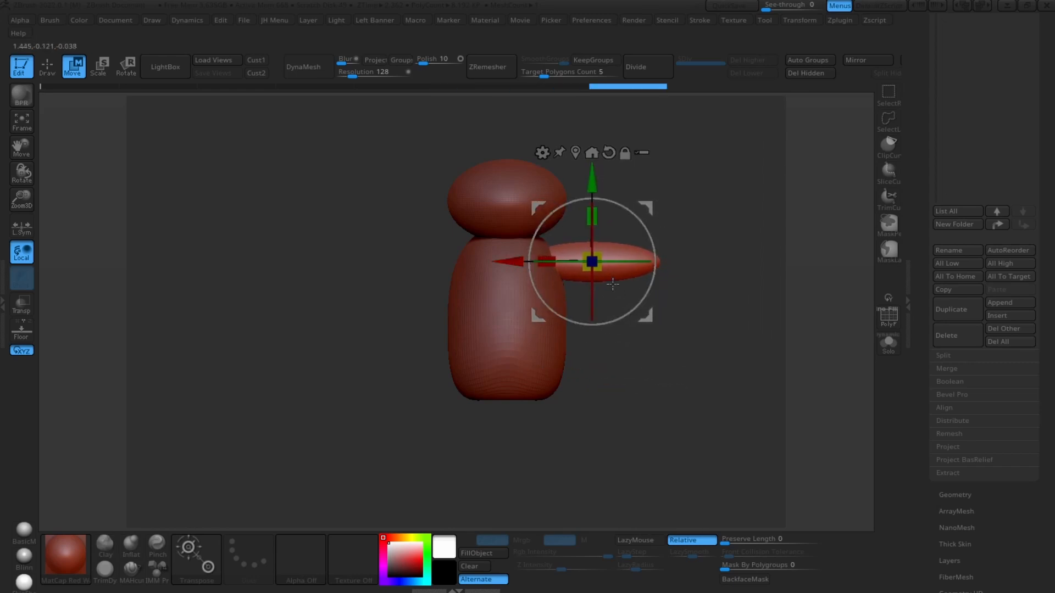
pyautogui.moveTo(602, 271); pyautogui.dragTo(545, 269)
pyautogui.moveTo(720, 330); pyautogui.dragTo(739, 304)
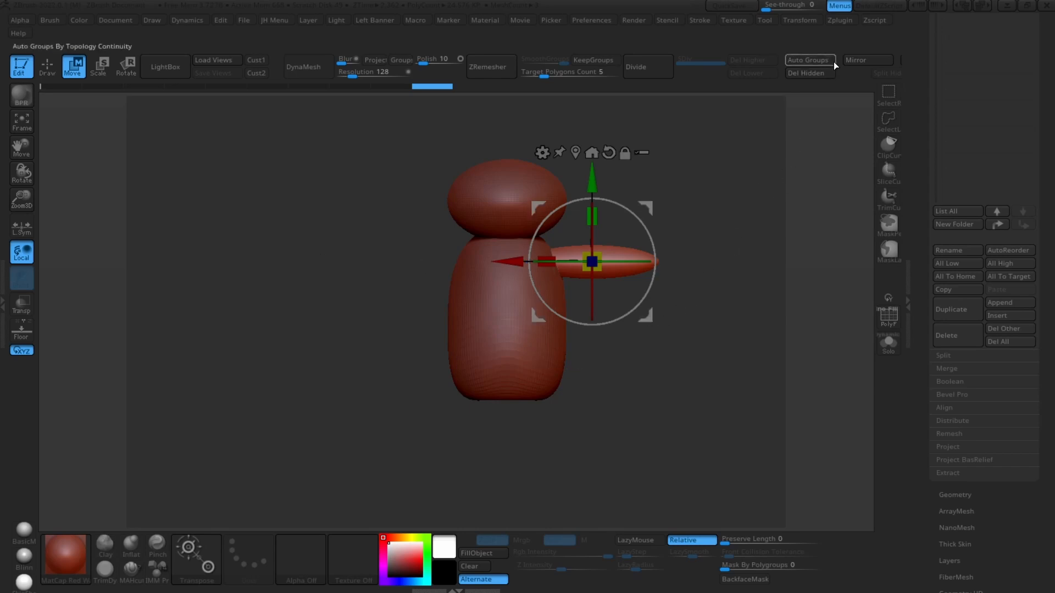
# - Mirror the arm across the X axis with SubTool Master, using the Merge into one SubTool option
pyautogui.click(841, 20)
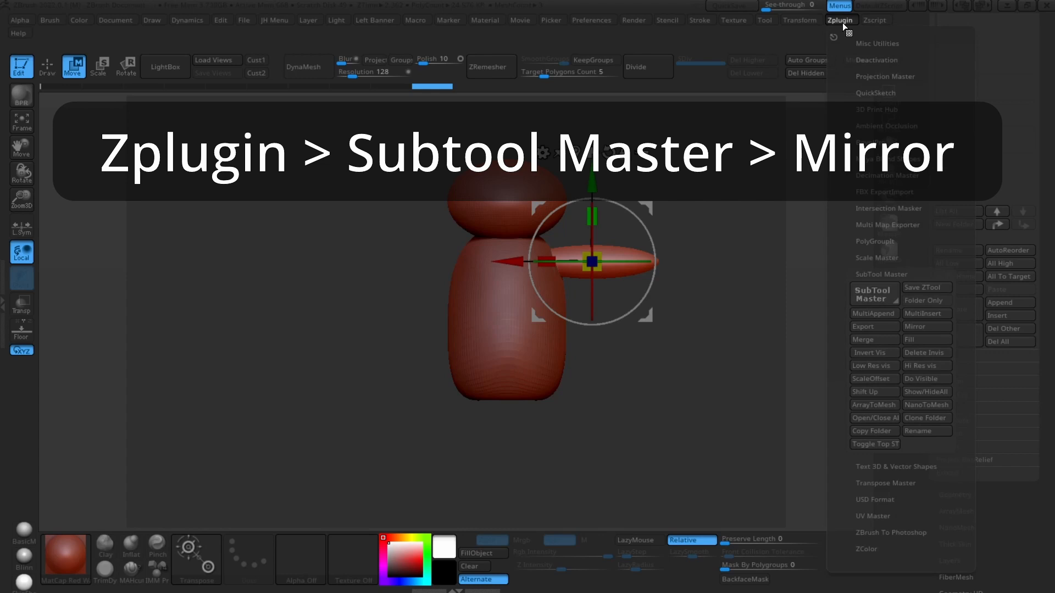
pyautogui.click(870, 274)
pyautogui.click(870, 275)
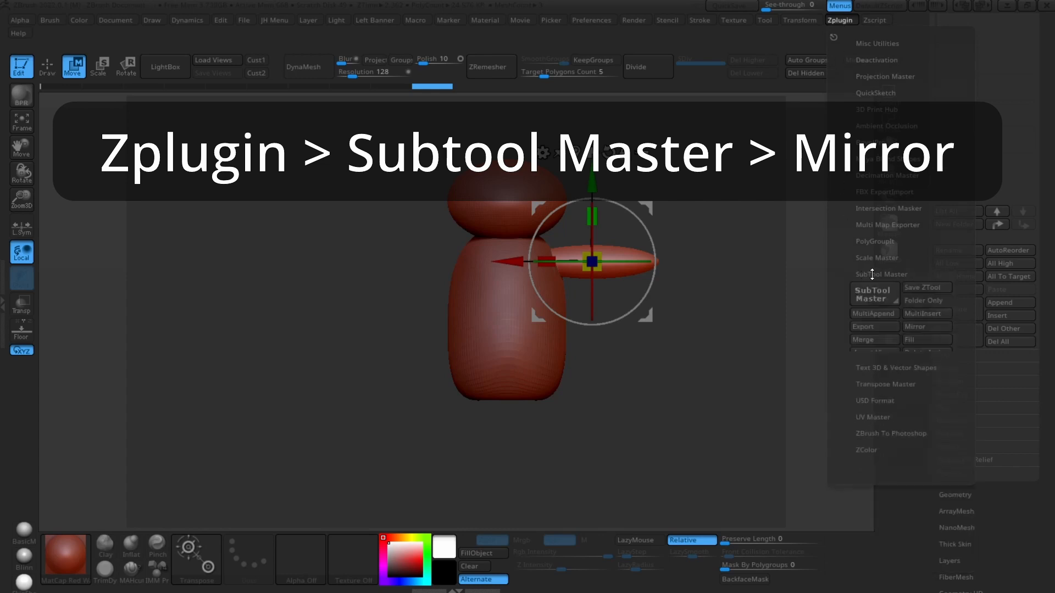
pyautogui.click(927, 331)
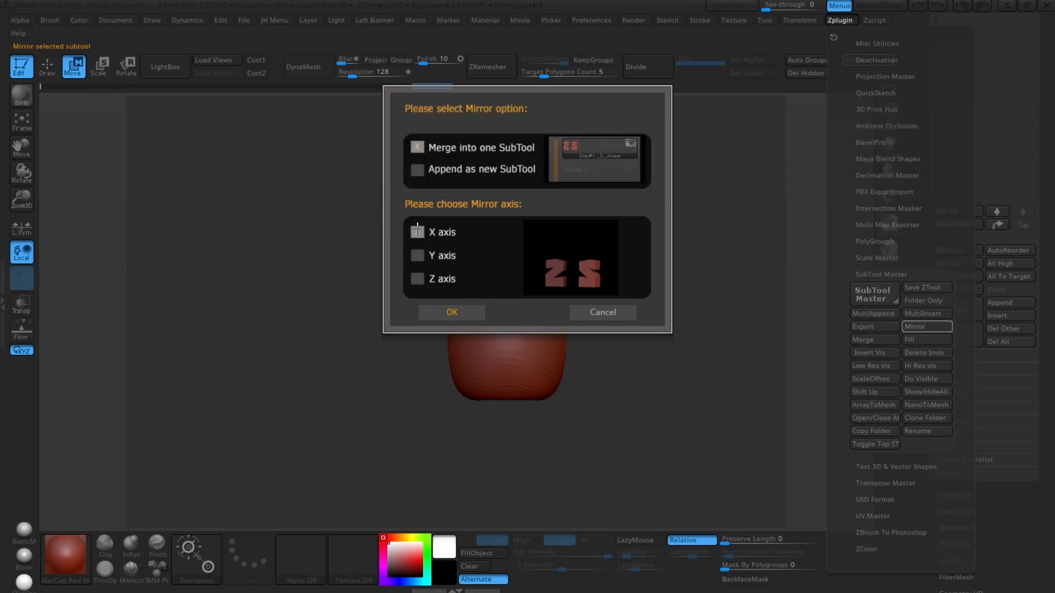
pyautogui.click(453, 313)
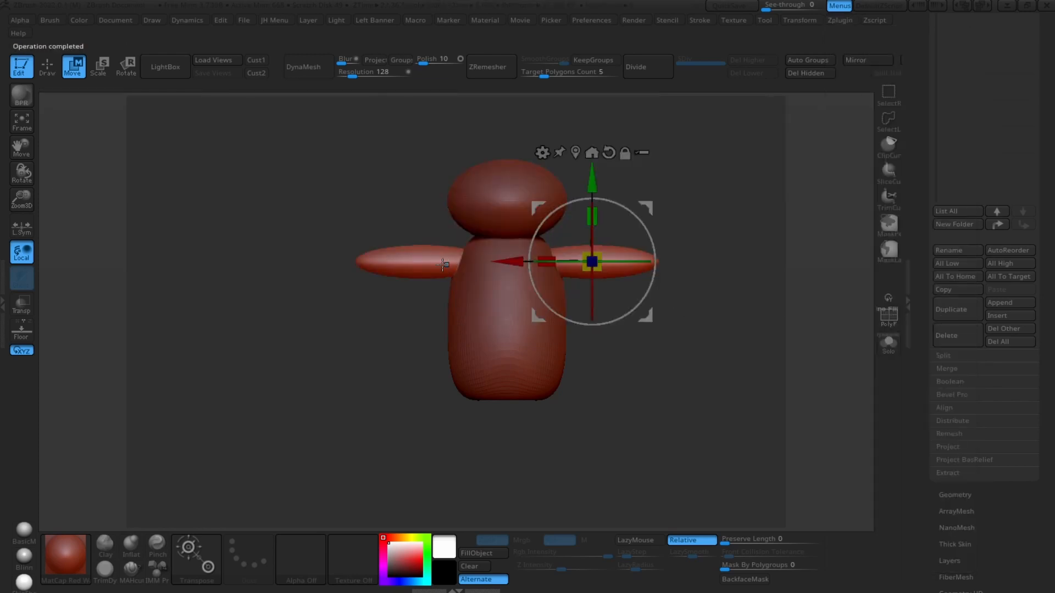
pyautogui.moveTo(720, 225)
pyautogui.mouseDown()
pyautogui.moveTo(769, 221)
pyautogui.moveTo(714, 219)
pyautogui.moveTo(726, 222)
pyautogui.mouseUp()
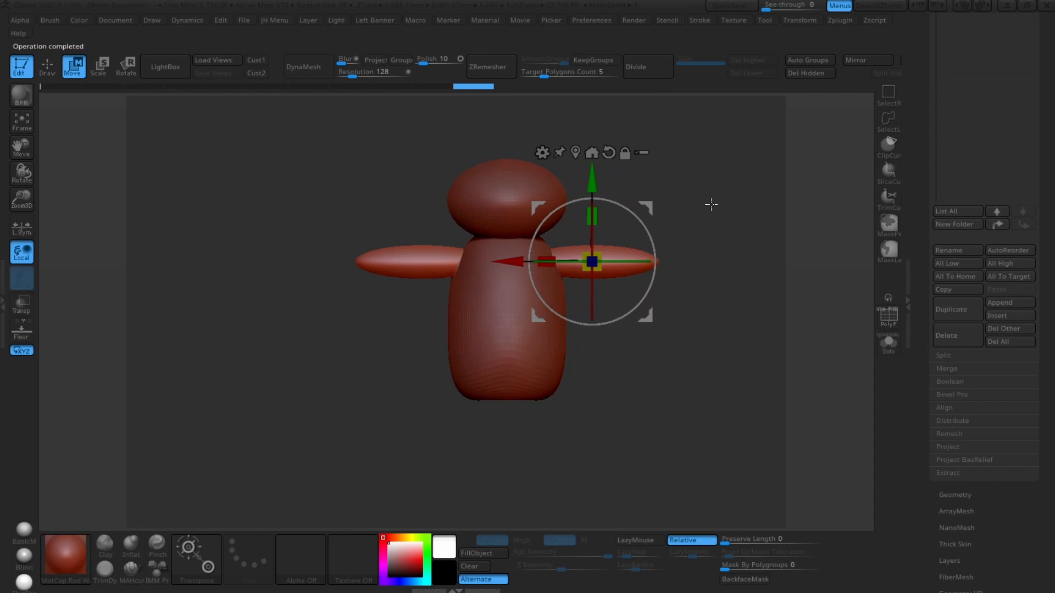
pyautogui.click(854, 60)
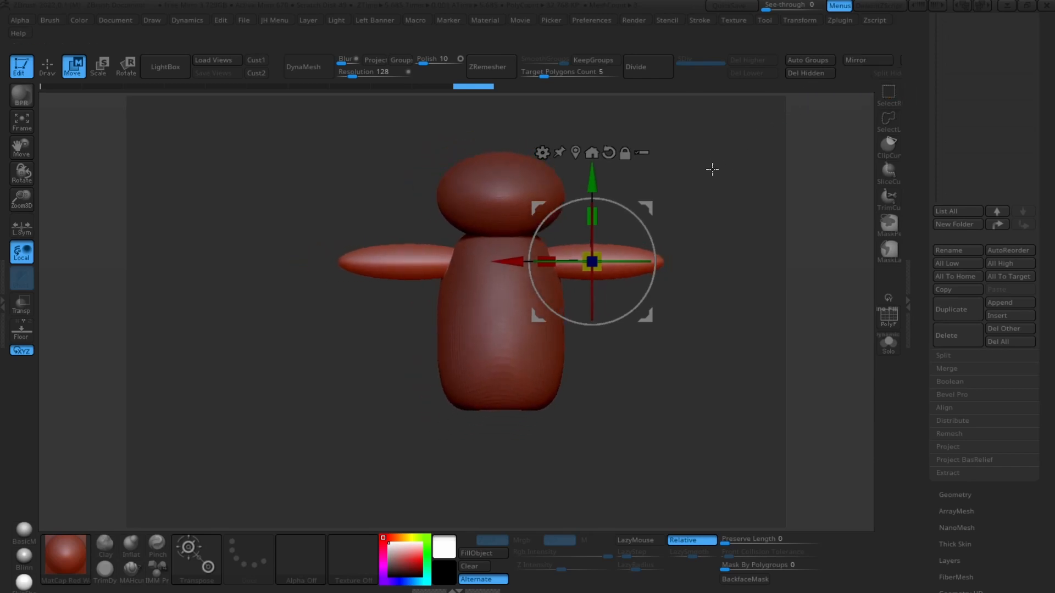
pyautogui.moveTo(712, 170)
pyautogui.mouseDown()
pyautogui.moveTo(758, 169)
pyautogui.moveTo(716, 178)
pyautogui.mouseUp()
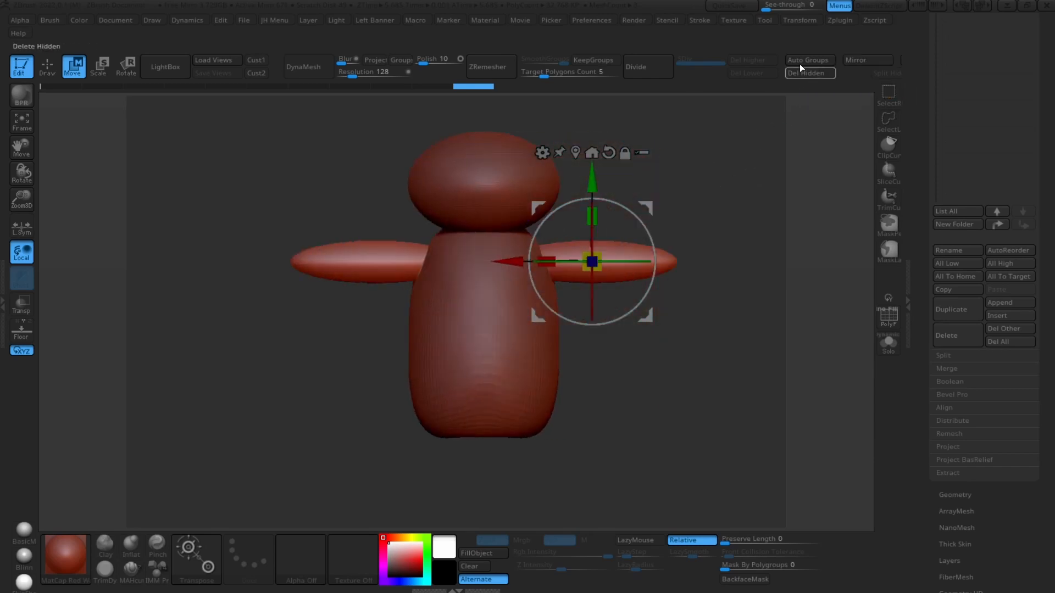
pyautogui.click(839, 21)
pyautogui.moveTo(727, 204); pyautogui.dragTo(718, 237)
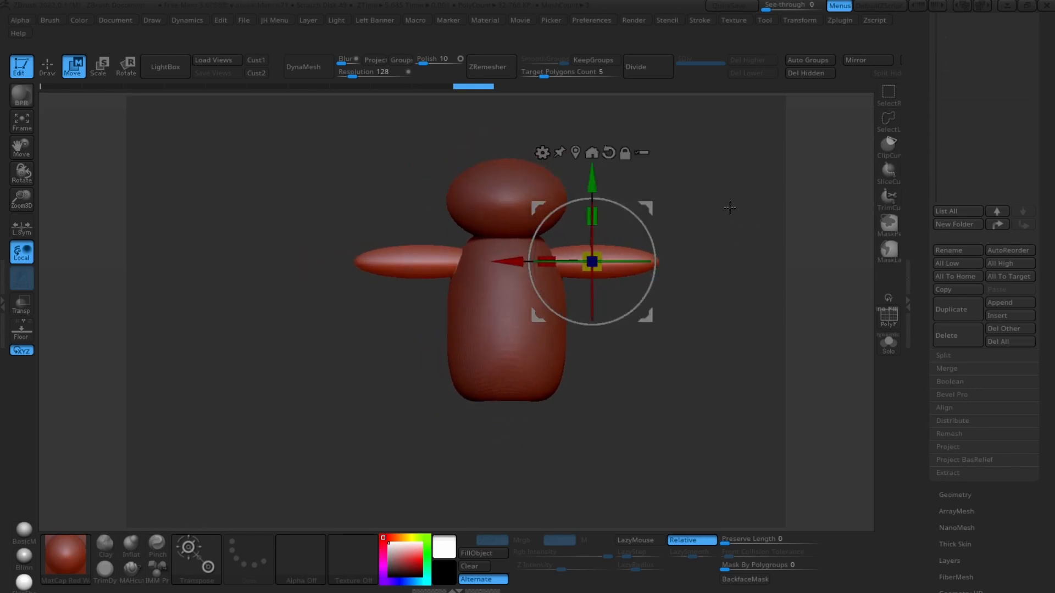
pyautogui.moveTo(729, 208)
pyautogui.mouseDown()
pyautogui.moveTo(742, 225)
pyautogui.moveTo(725, 214)
pyautogui.moveTo(733, 221)
pyautogui.mouseUp()
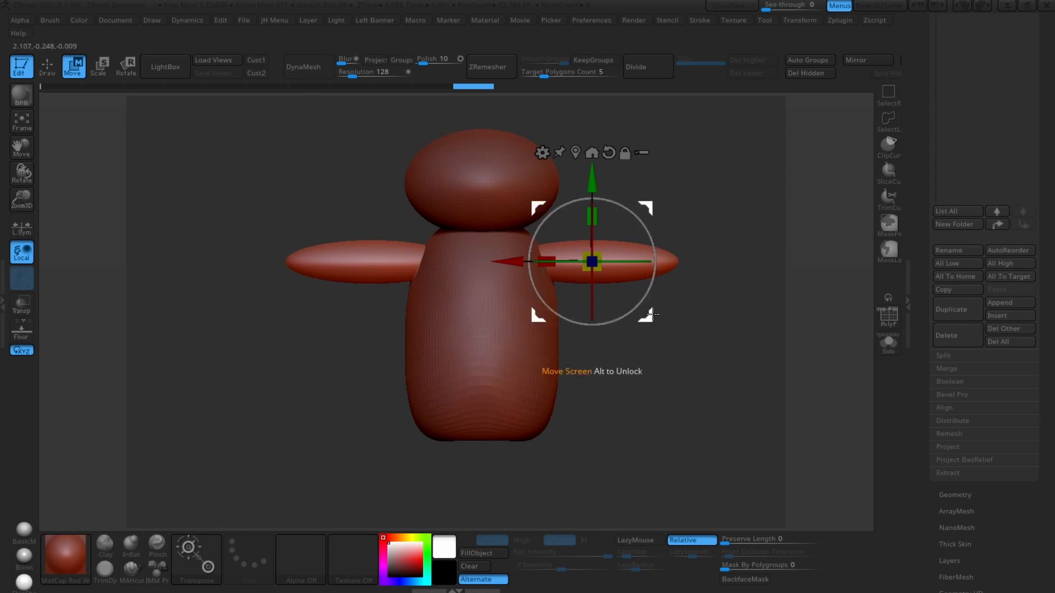
pyautogui.moveTo(647, 317); pyautogui.dragTo(676, 322)
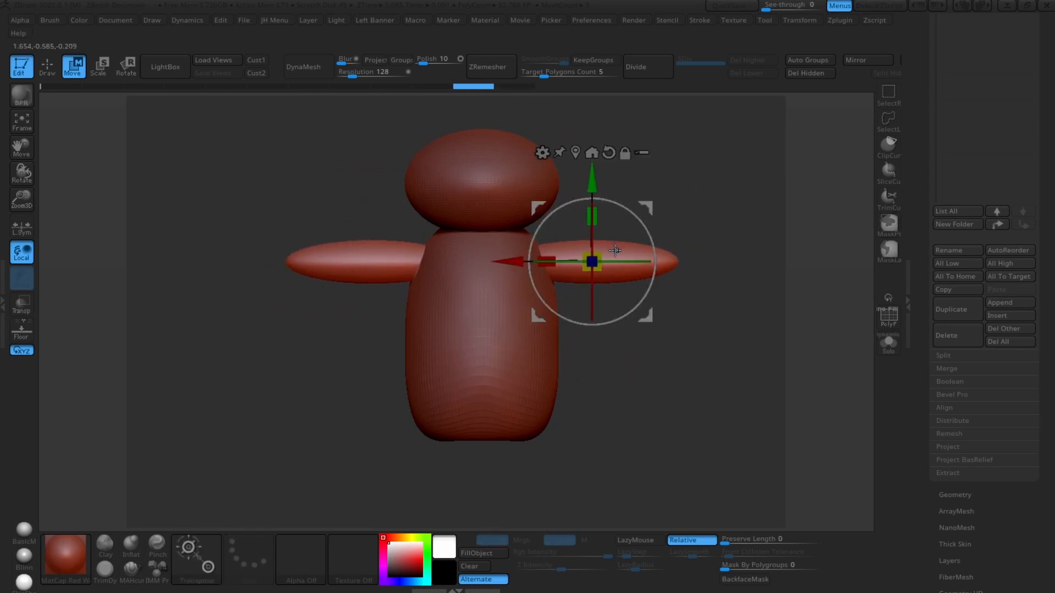
pyautogui.moveTo(647, 317)
pyautogui.mouseDown()
pyautogui.moveTo(710, 255)
pyautogui.moveTo(698, 217)
pyautogui.moveTo(669, 316)
pyautogui.moveTo(762, 271)
pyautogui.moveTo(656, 326)
pyautogui.moveTo(677, 239)
pyautogui.moveTo(652, 312)
pyautogui.mouseUp()
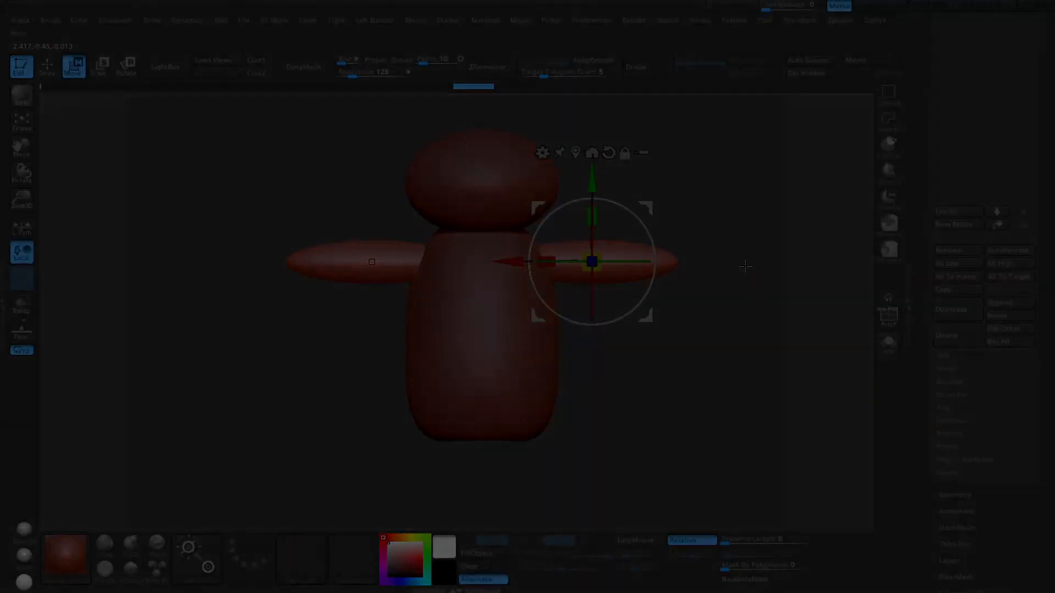